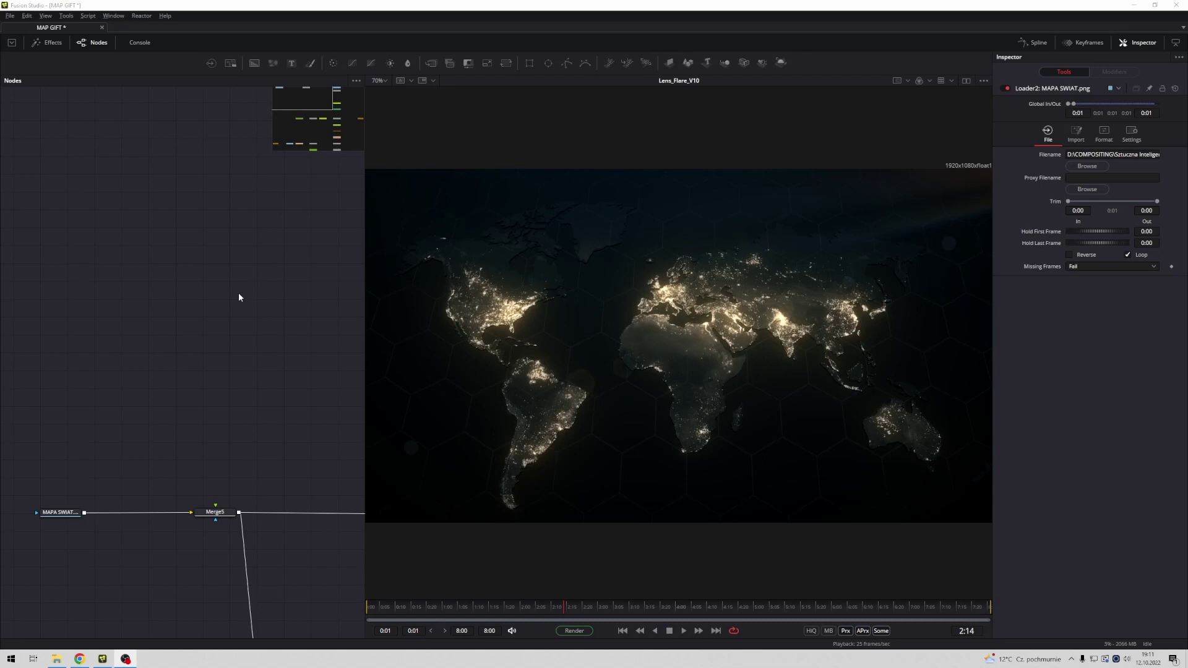
# - Add a Polygon node in the empty area of the node graph above Merge5
pyautogui.moveTo(239, 298); pyautogui.dragTo(224, 324)
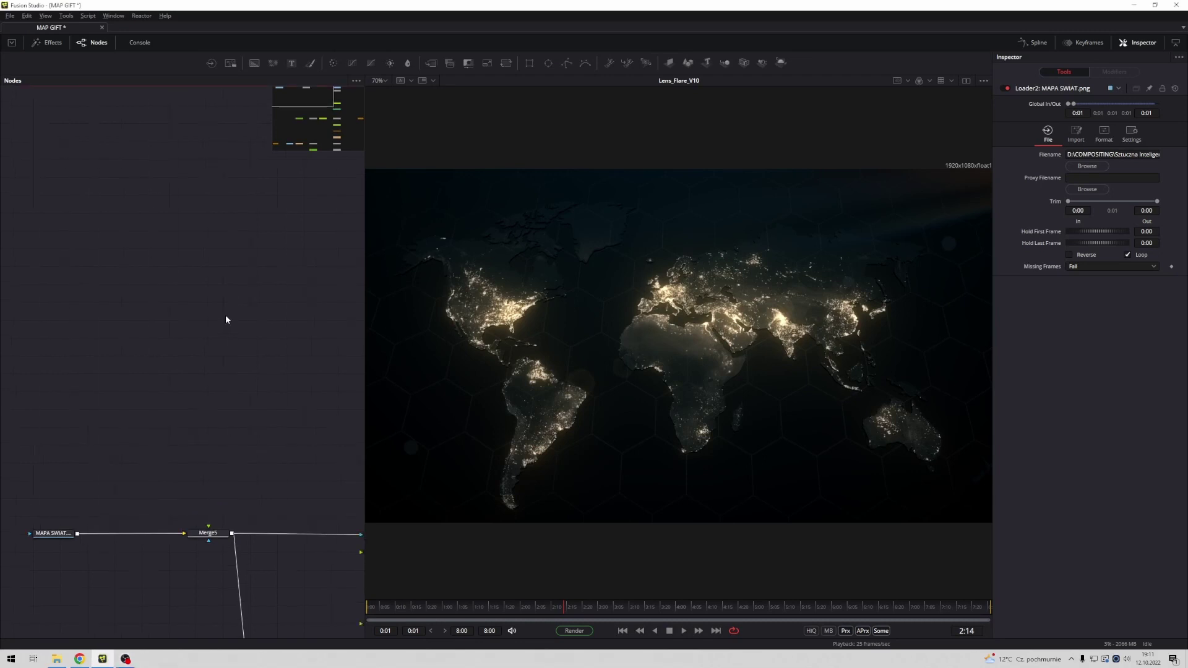
pyautogui.hotkey('shift', 'space')
pyautogui.write('ap')
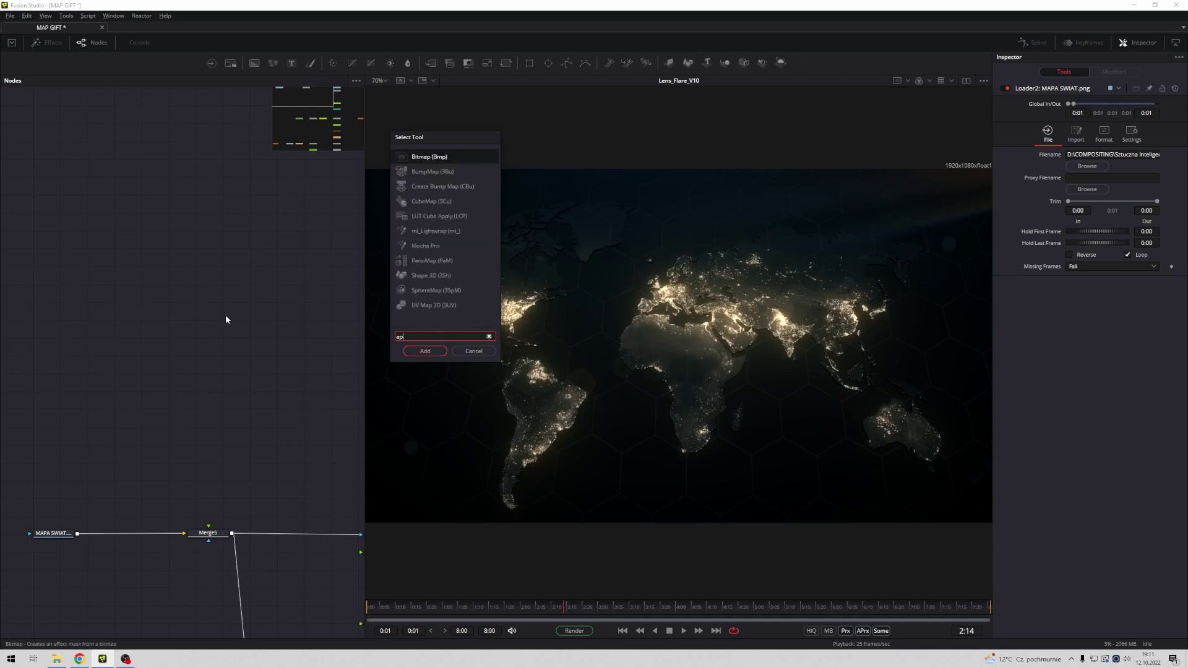
pyautogui.press('BackSpace')
pyautogui.press('BackSpace')
pyautogui.write('pol')
pyautogui.press('Return')
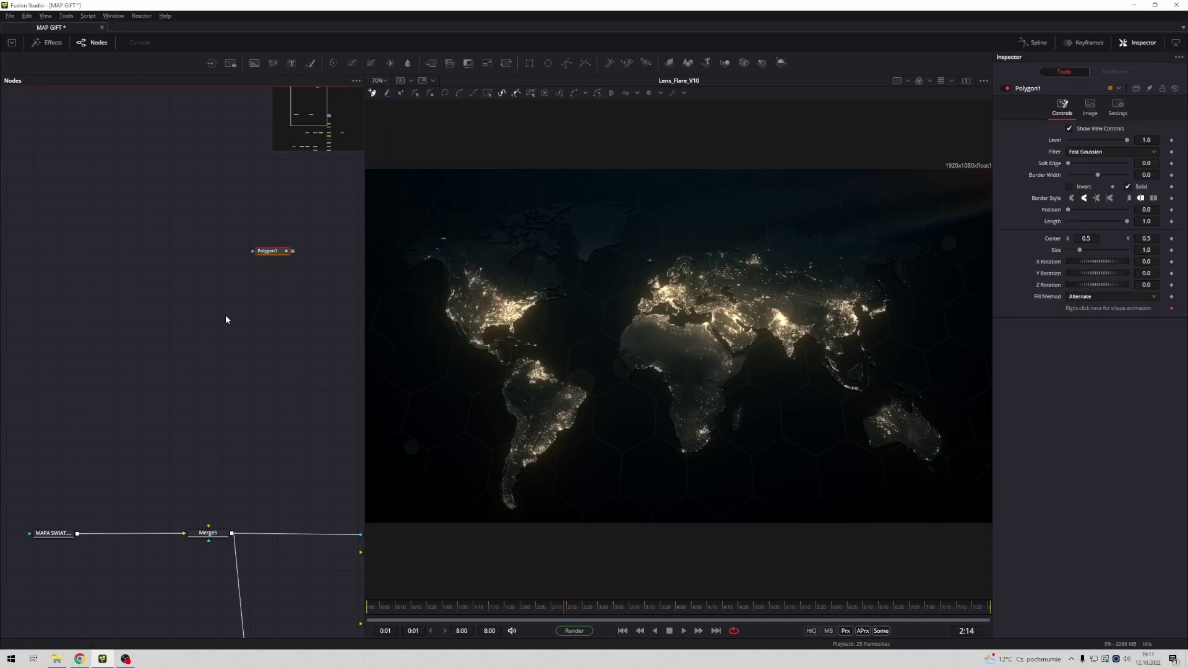
# - Examine the outputs of the MAPA SWIAT.png, Plastry.png and Lens_Flare_V10 nodes, and scrub the composite to 2:05
pyautogui.moveTo(259, 268); pyautogui.dragTo(247, 260)
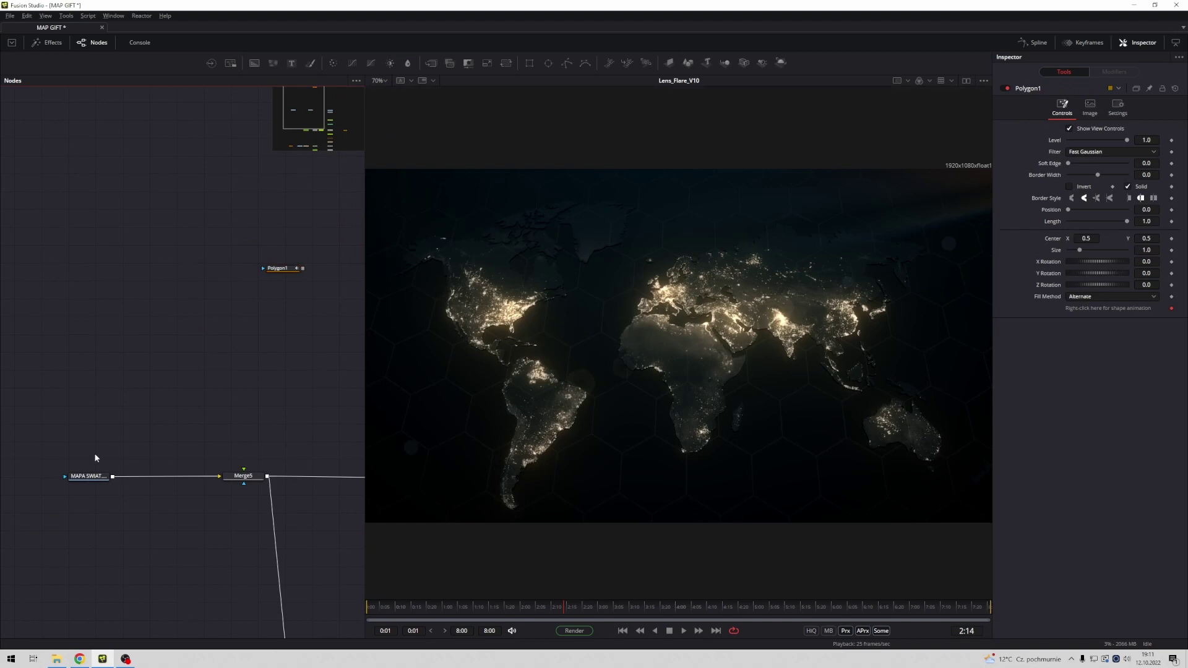
pyautogui.scroll(-2, 79, 480)
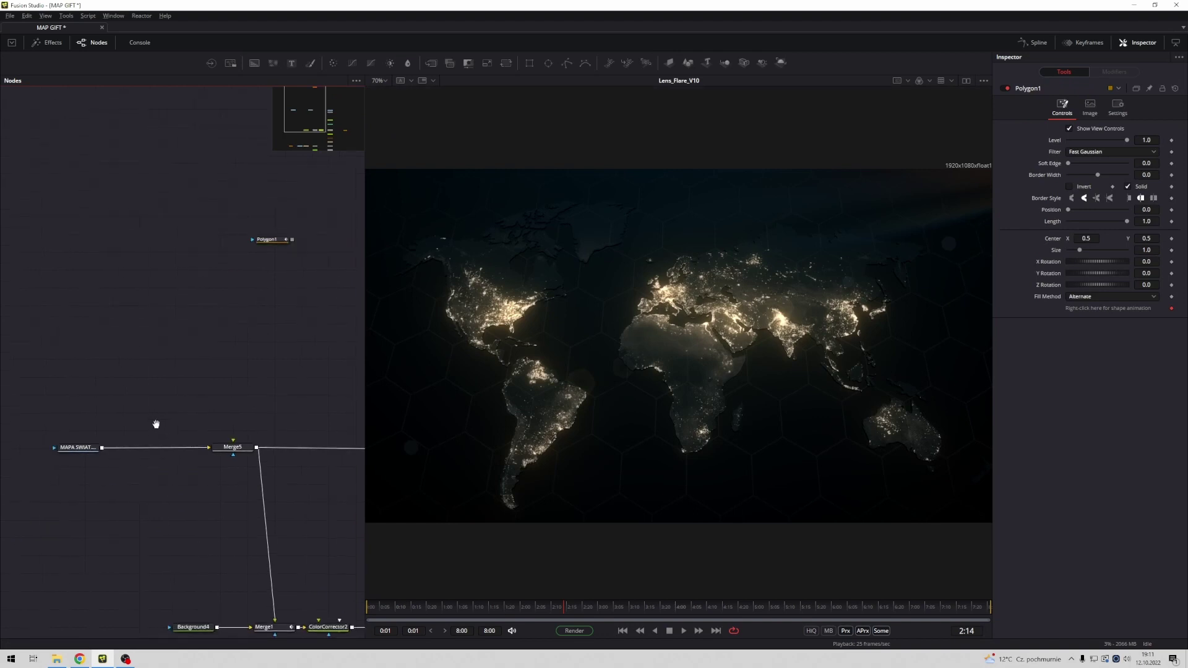
pyautogui.click(70, 448)
pyautogui.moveTo(677, 372); pyautogui.dragTo(676, 373)
pyautogui.moveTo(289, 580); pyautogui.dragTo(283, 470)
pyautogui.scroll(-1, 183, 446)
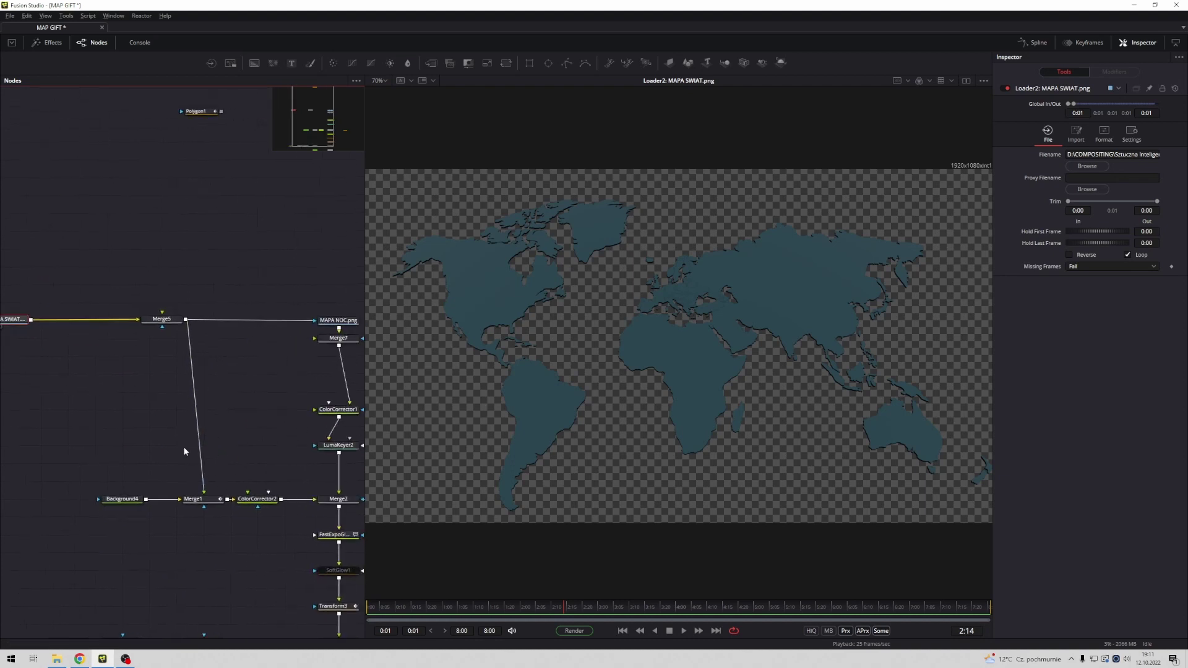
pyautogui.scroll(-3, 166, 496)
pyautogui.moveTo(92, 540); pyautogui.dragTo(605, 358)
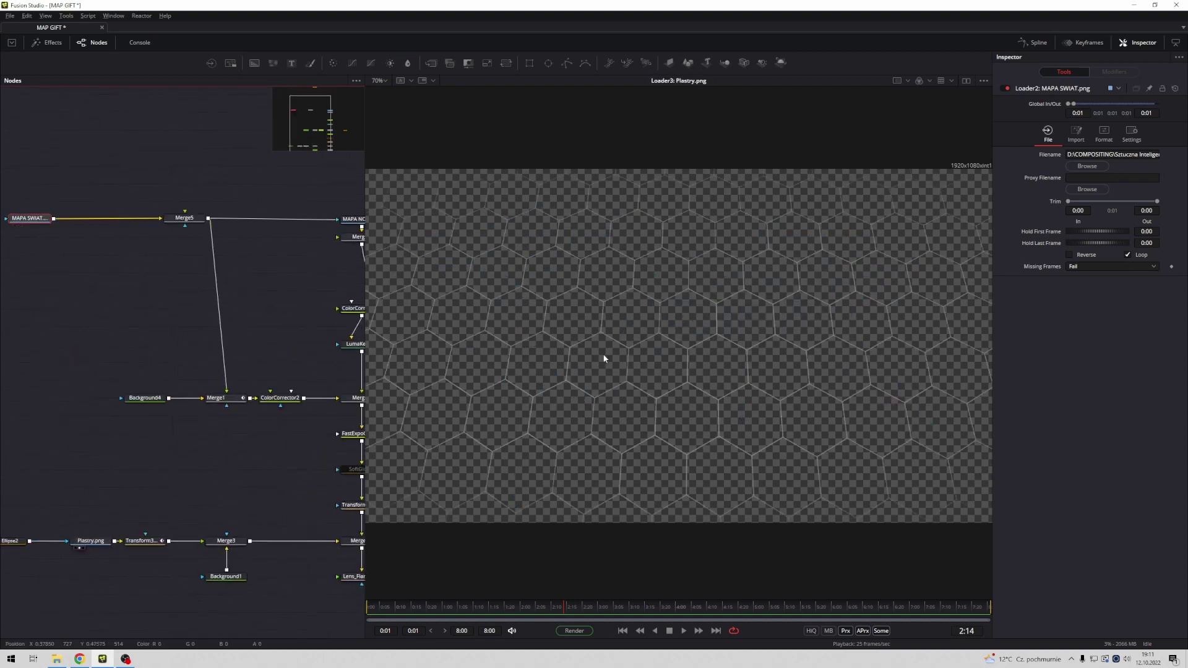
pyautogui.moveTo(223, 432); pyautogui.dragTo(143, 393)
pyautogui.moveTo(279, 180); pyautogui.dragTo(584, 187)
pyautogui.scroll(-3, 261, 455)
pyautogui.moveTo(204, 468); pyautogui.dragTo(595, 215)
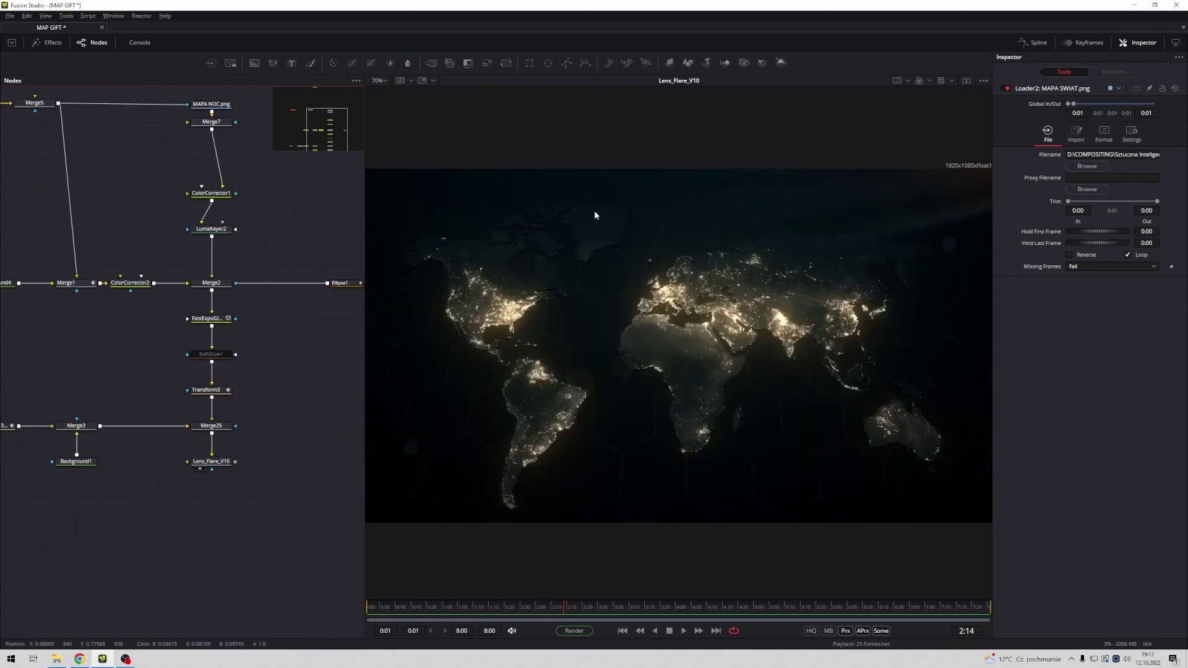
pyautogui.moveTo(381, 611); pyautogui.dragTo(536, 613)
# - Display the MAPA SWIAT.png loader in the viewer and turn off the checker underlay
pyautogui.moveTo(44, 158); pyautogui.dragTo(249, 365)
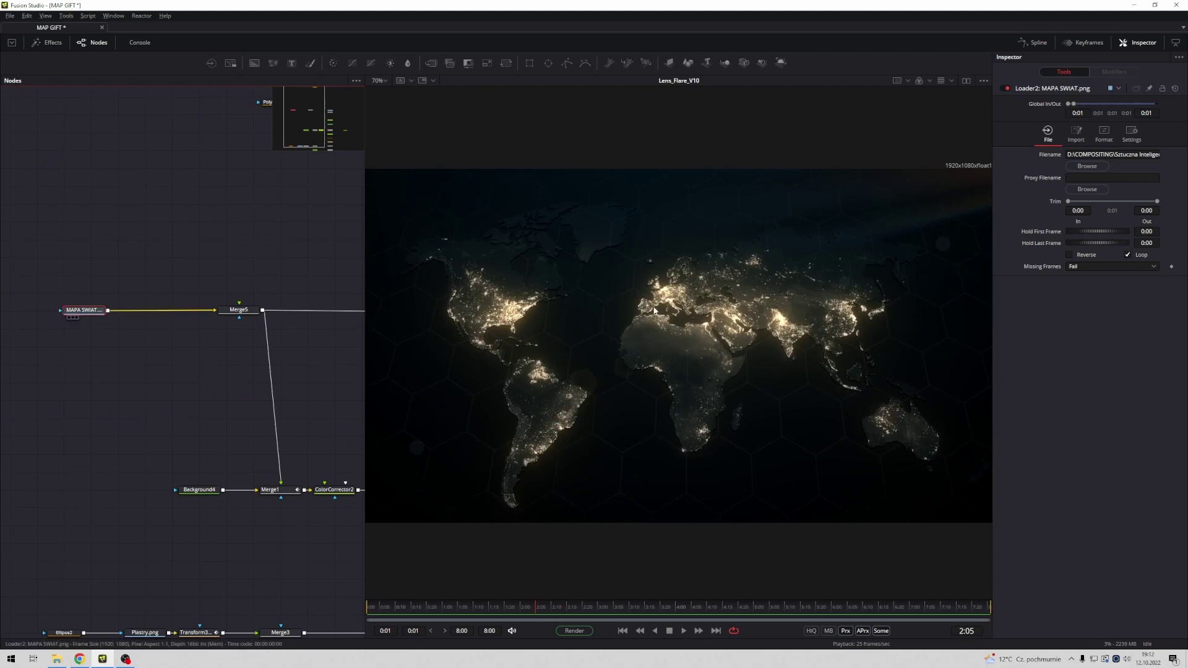
pyautogui.click(73, 317)
pyautogui.scroll(5, 229, 297)
pyautogui.hscroll(2, 229, 297)
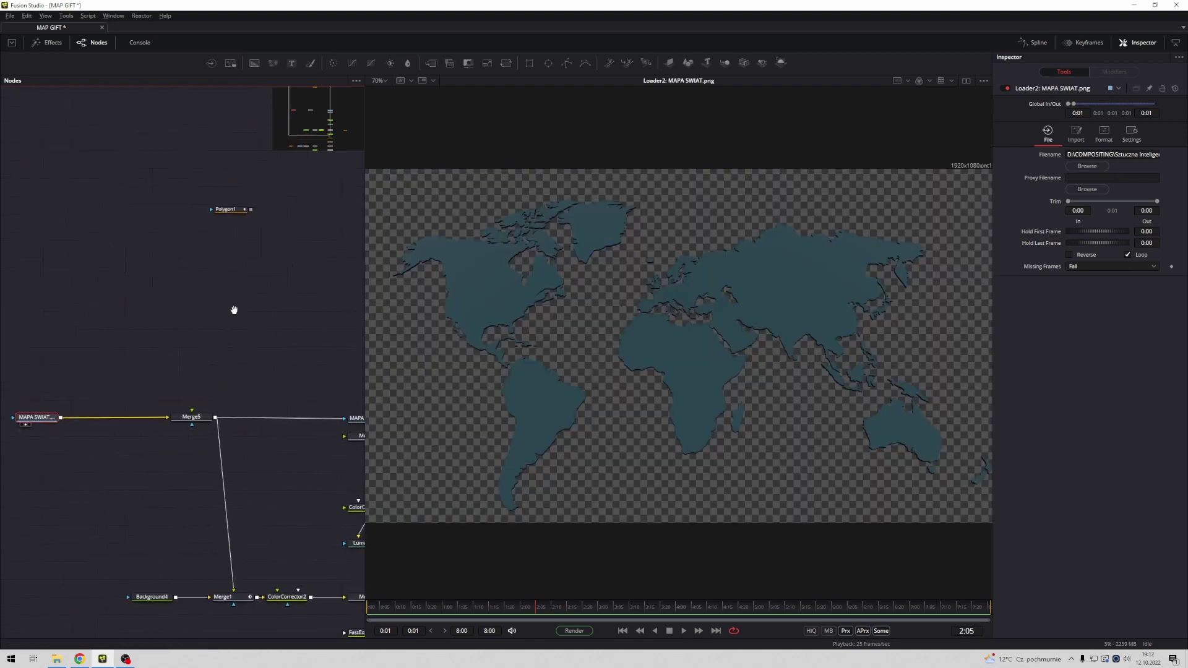
pyautogui.rightClick(537, 245)
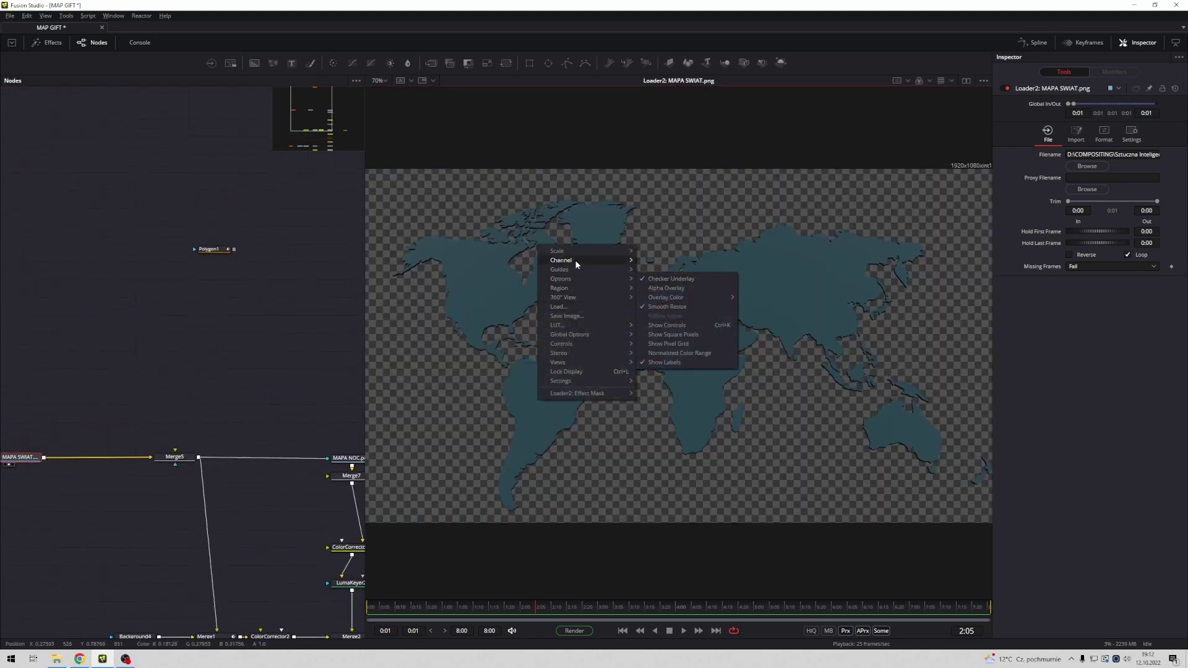
pyautogui.moveTo(581, 270)
pyautogui.click(678, 276)
# - Draw a closed Polygon1 path from Europe down the Atlantic, around eastern South America to southern Africa, and back to the start
pyautogui.scroll(2, 209, 311)
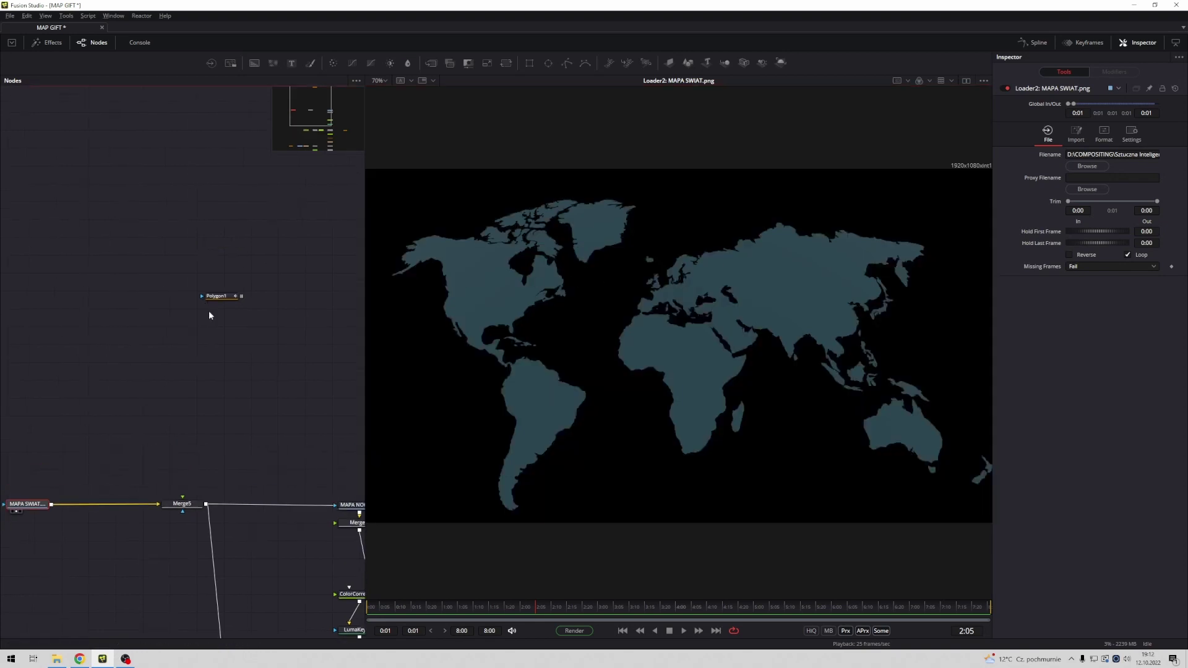
pyautogui.scroll(3, 228, 291)
pyautogui.moveTo(176, 310); pyautogui.dragTo(151, 350)
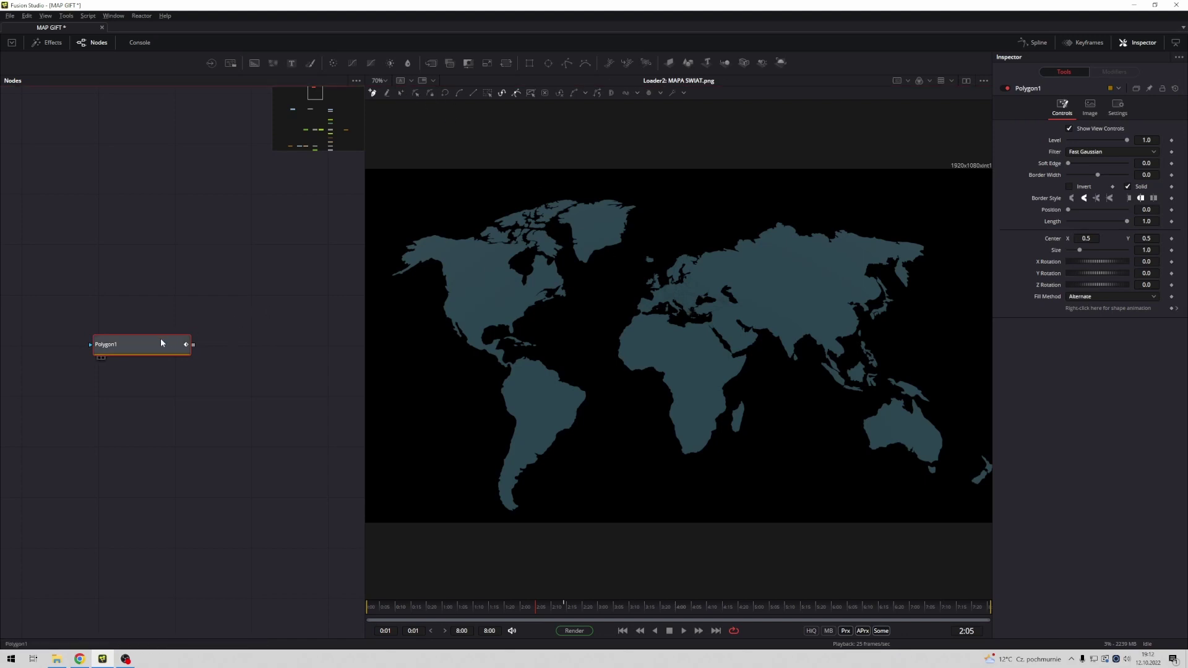
pyautogui.moveTo(162, 343); pyautogui.dragTo(183, 338)
pyautogui.moveTo(686, 285); pyautogui.dragTo(622, 285)
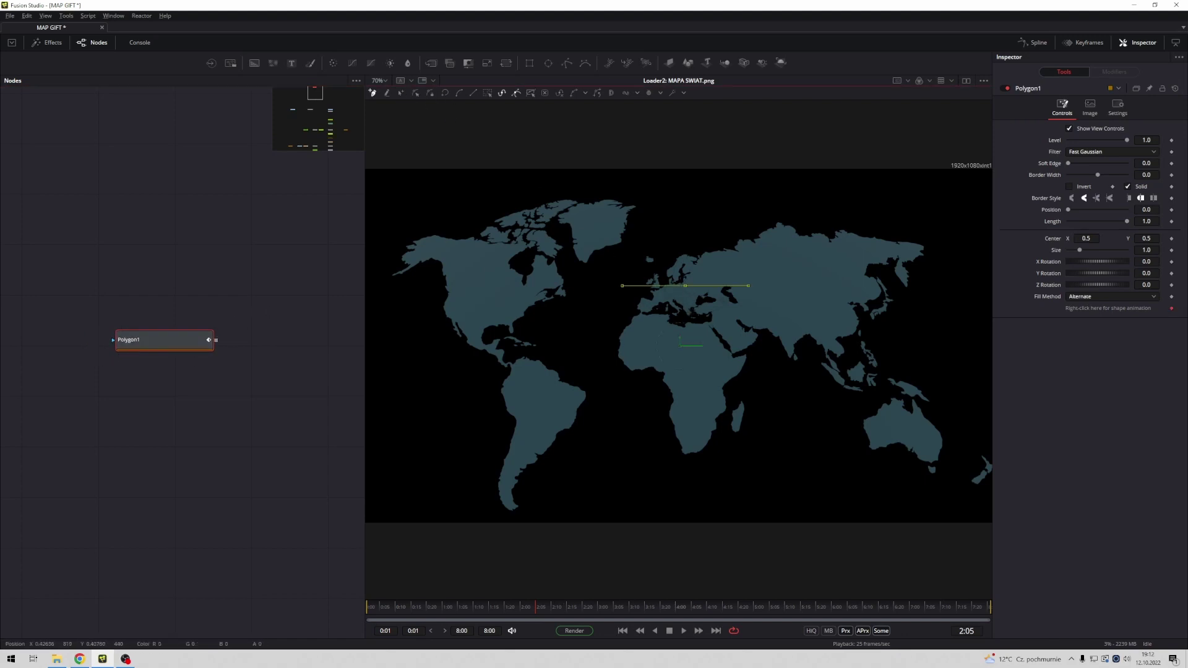
pyautogui.moveTo(597, 333); pyautogui.dragTo(559, 409)
pyautogui.moveTo(536, 451); pyautogui.dragTo(551, 472)
pyautogui.moveTo(629, 474); pyautogui.dragTo(689, 442)
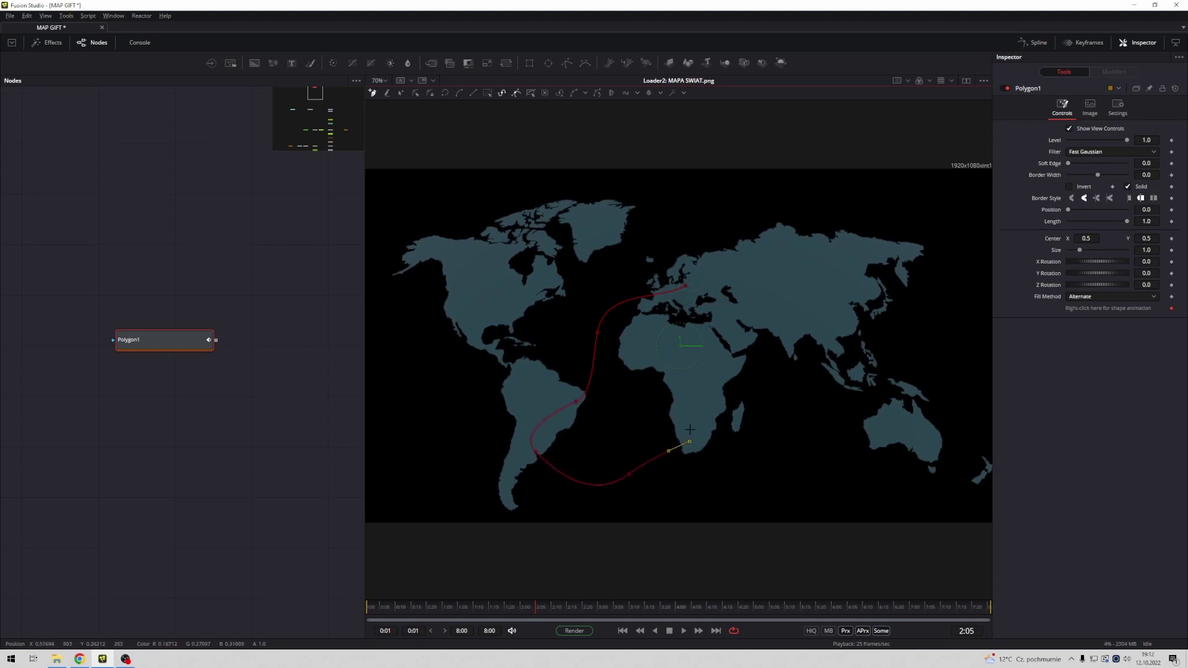
pyautogui.click(685, 287)
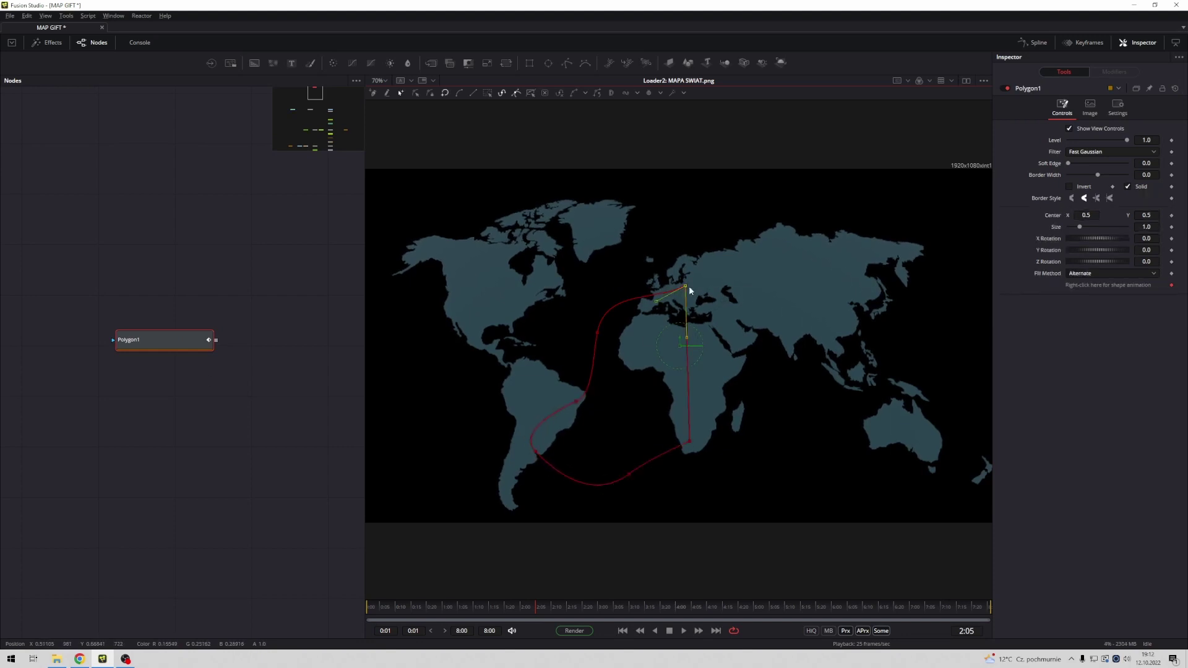
# - Display Polygon1 in the viewer, turn off its Solid option and set its border width to 0.002
pyautogui.press('1')
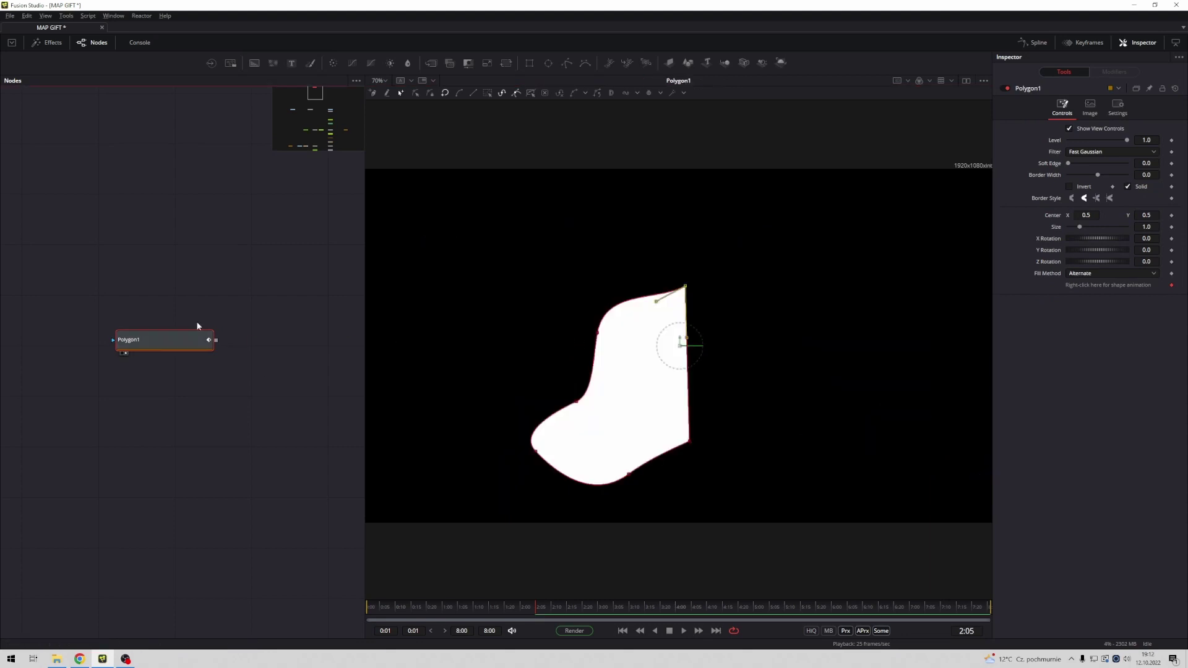
pyautogui.click(1128, 187)
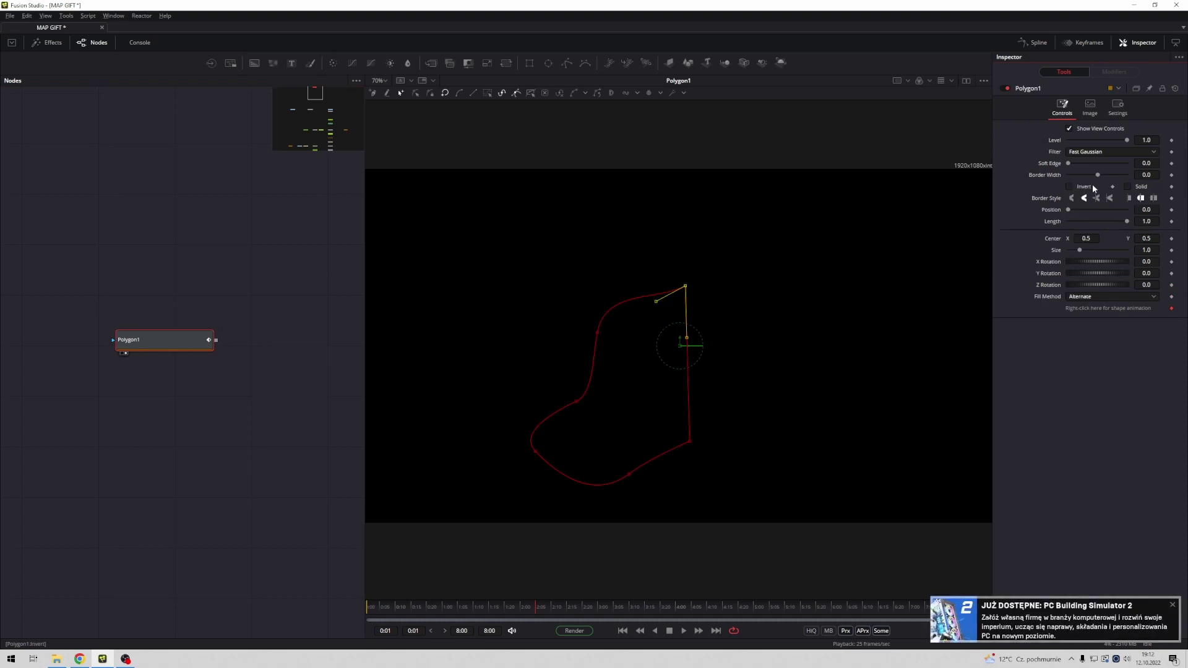
pyautogui.click(1172, 605)
pyautogui.click(1147, 174)
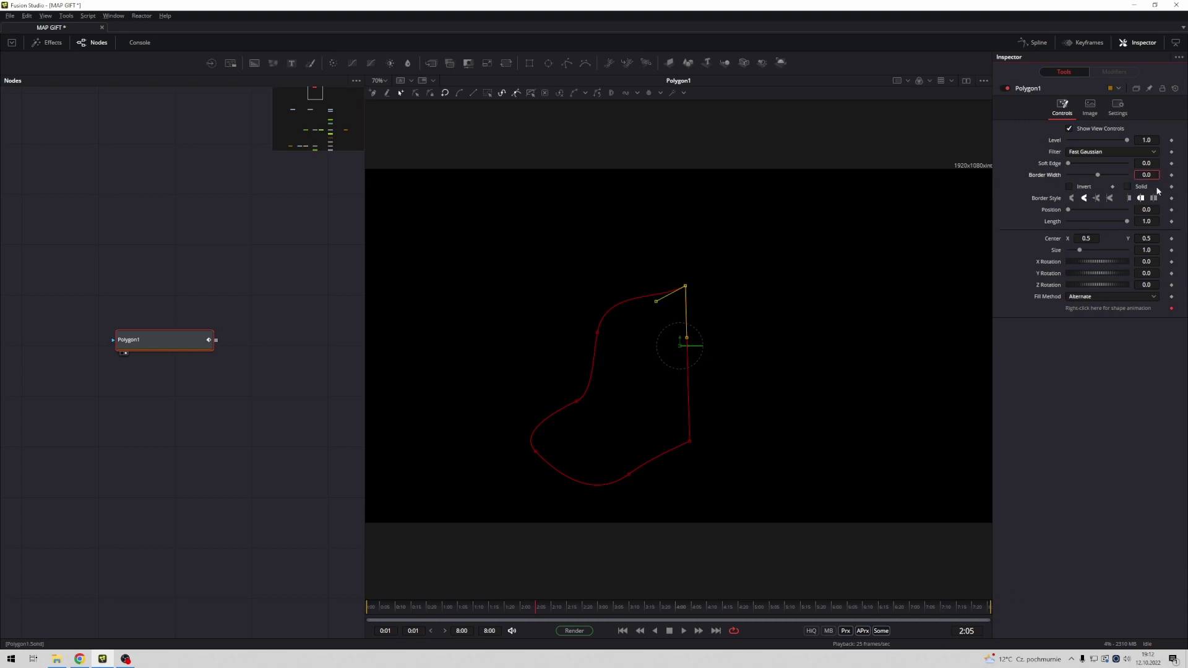
pyautogui.write('0.002')
pyautogui.press('Return')
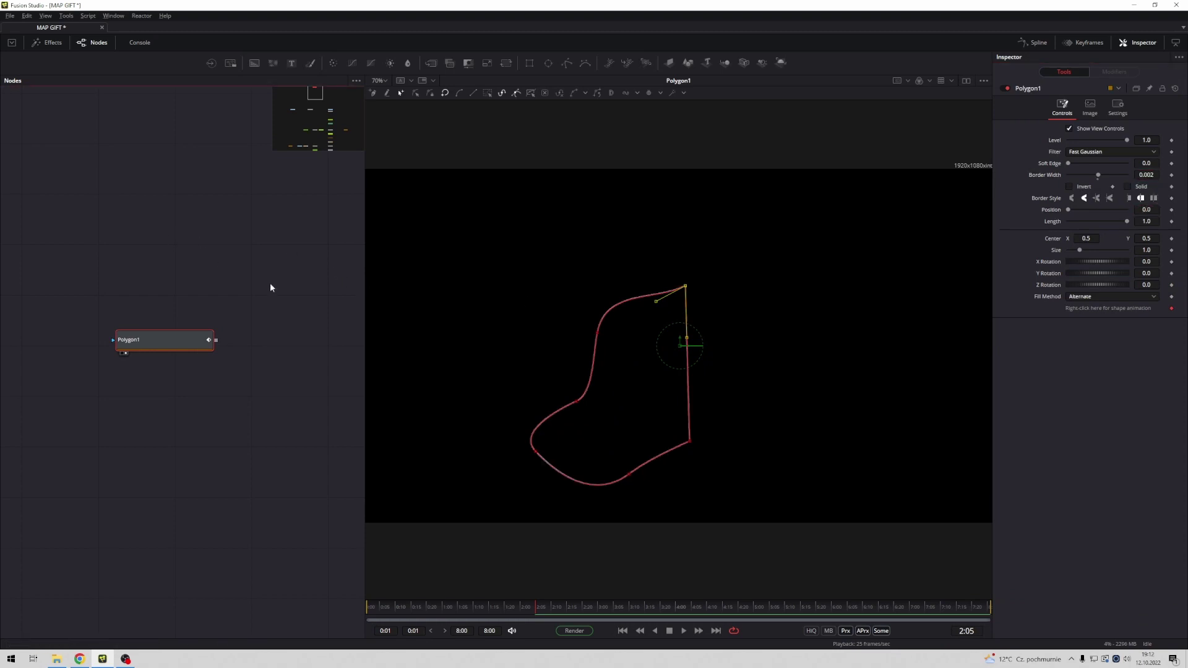
pyautogui.click(307, 337)
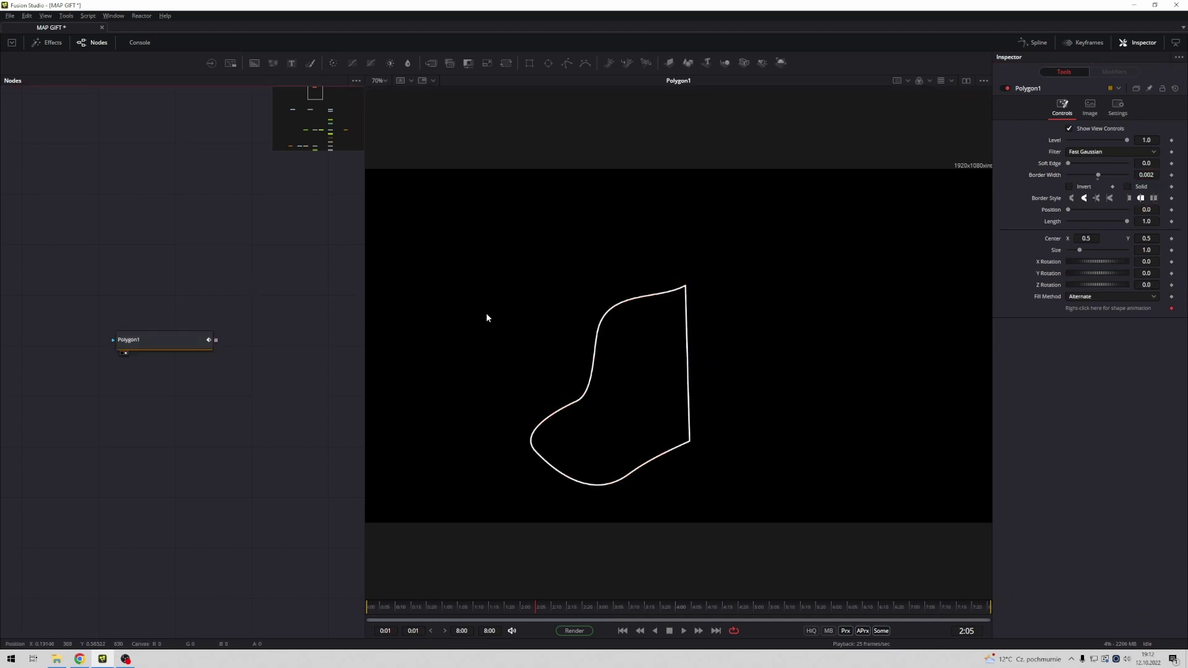
# - Add a Background node beside Polygon1 and set its color to white
pyautogui.moveTo(154, 336); pyautogui.dragTo(124, 396)
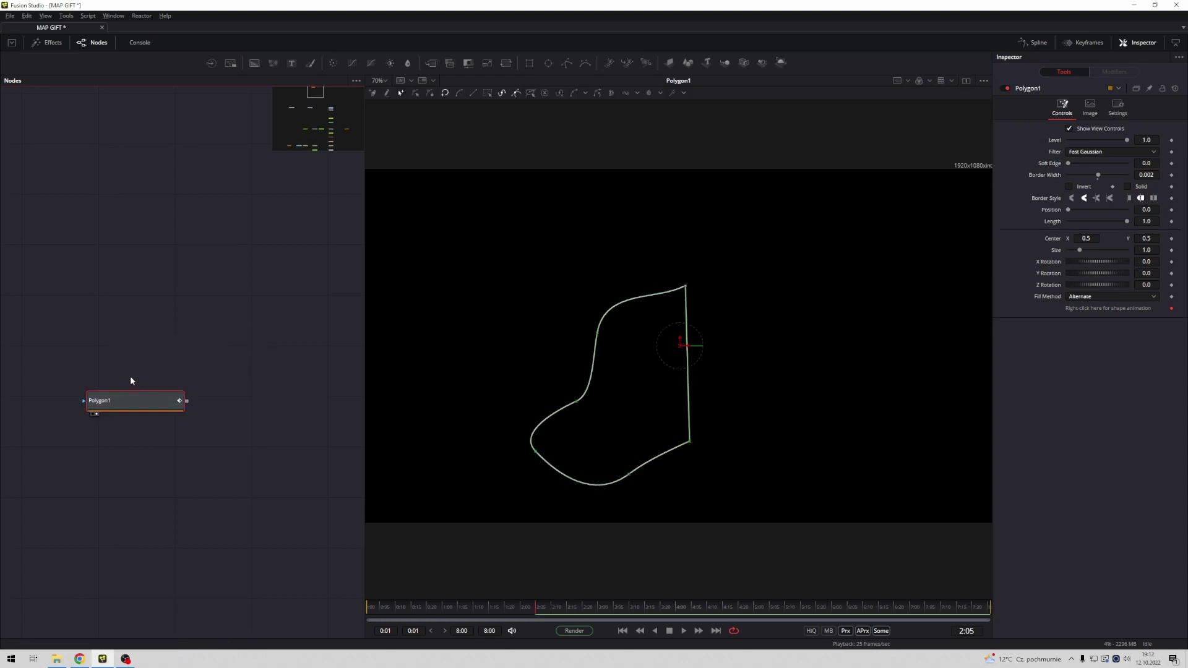
pyautogui.click(134, 379)
pyautogui.hotkey('shift', 'space')
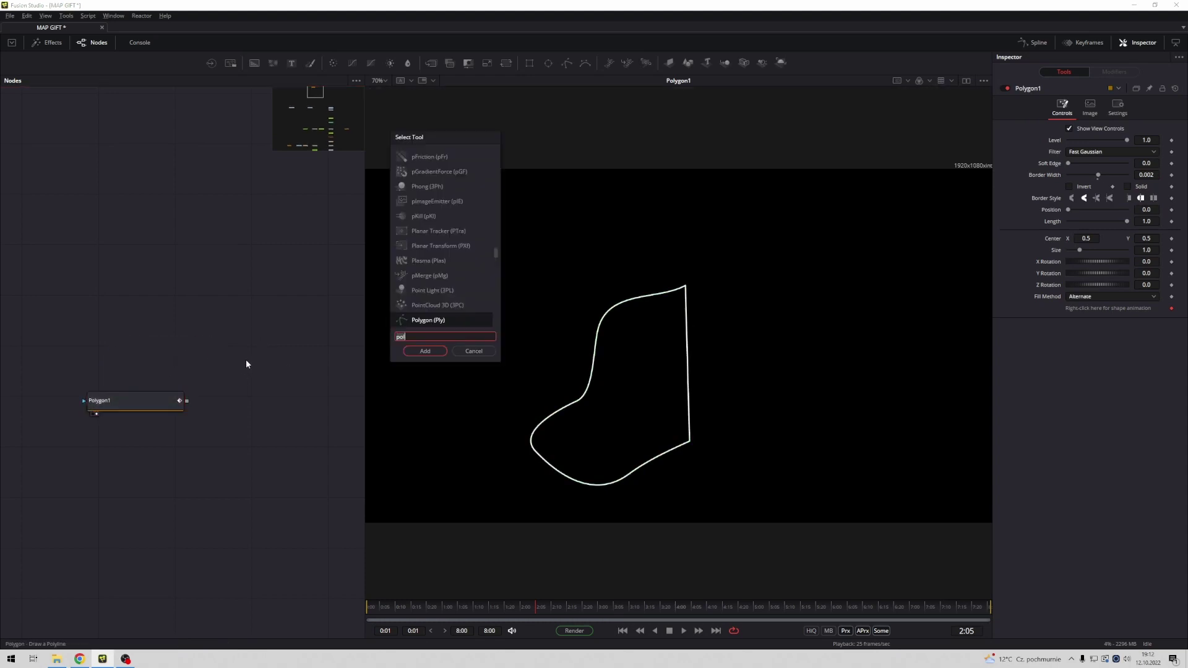
pyautogui.write('bac')
pyautogui.press('Return')
pyautogui.moveTo(247, 361); pyautogui.dragTo(251, 403)
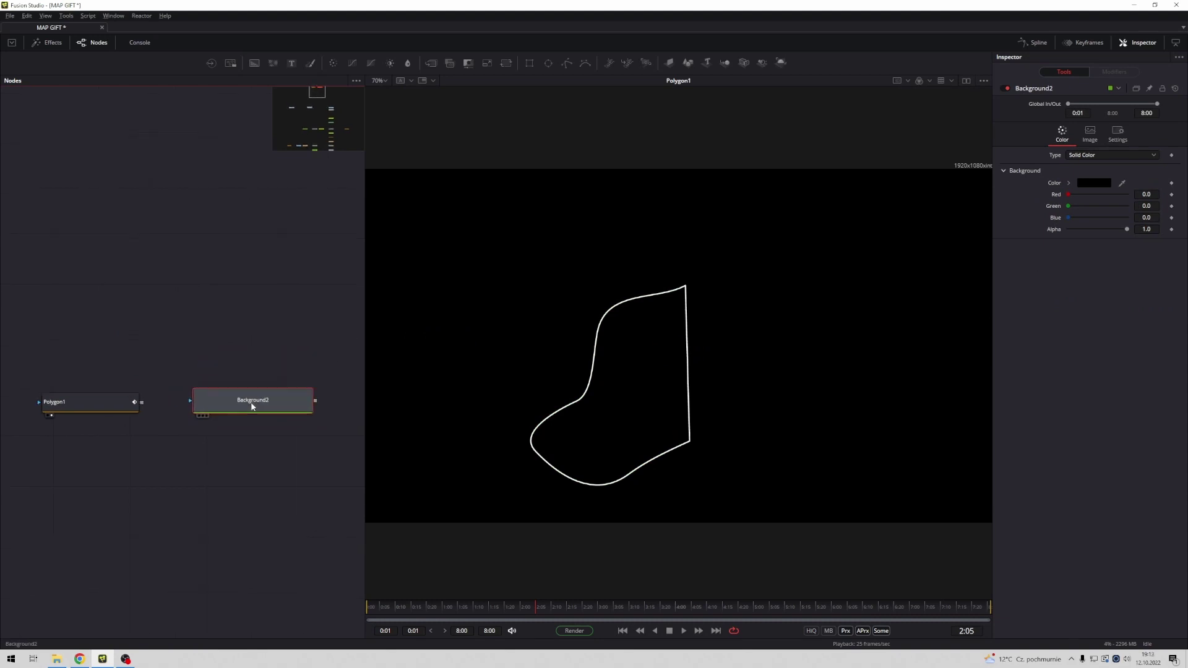
pyautogui.click(1095, 184)
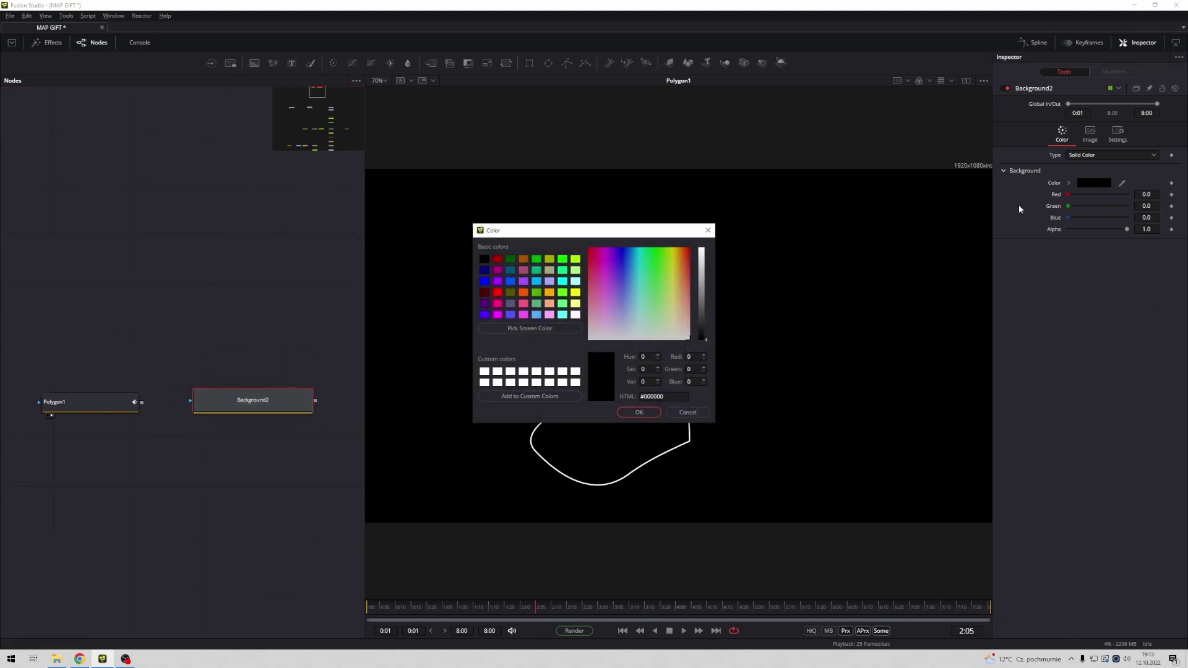
pyautogui.moveTo(711, 266); pyautogui.dragTo(705, 246)
pyautogui.click(641, 412)
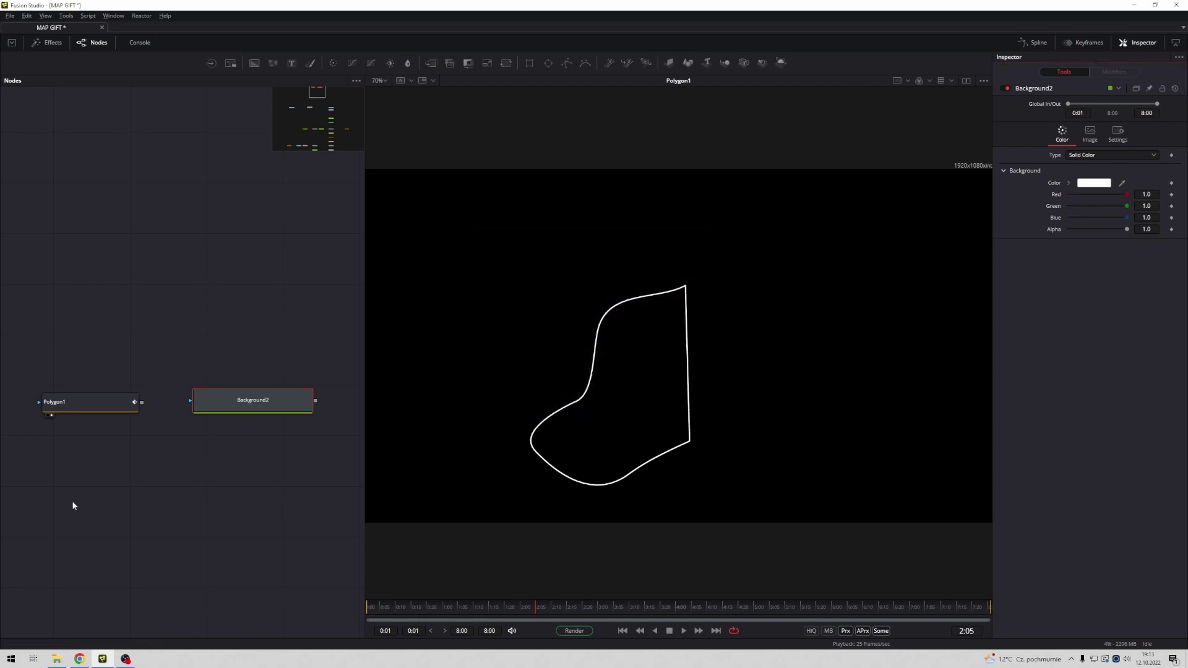
# - Add a second Background node and place it below the white background
pyautogui.hotkey('shift', 'space')
pyautogui.write('back')
pyautogui.press('Return')
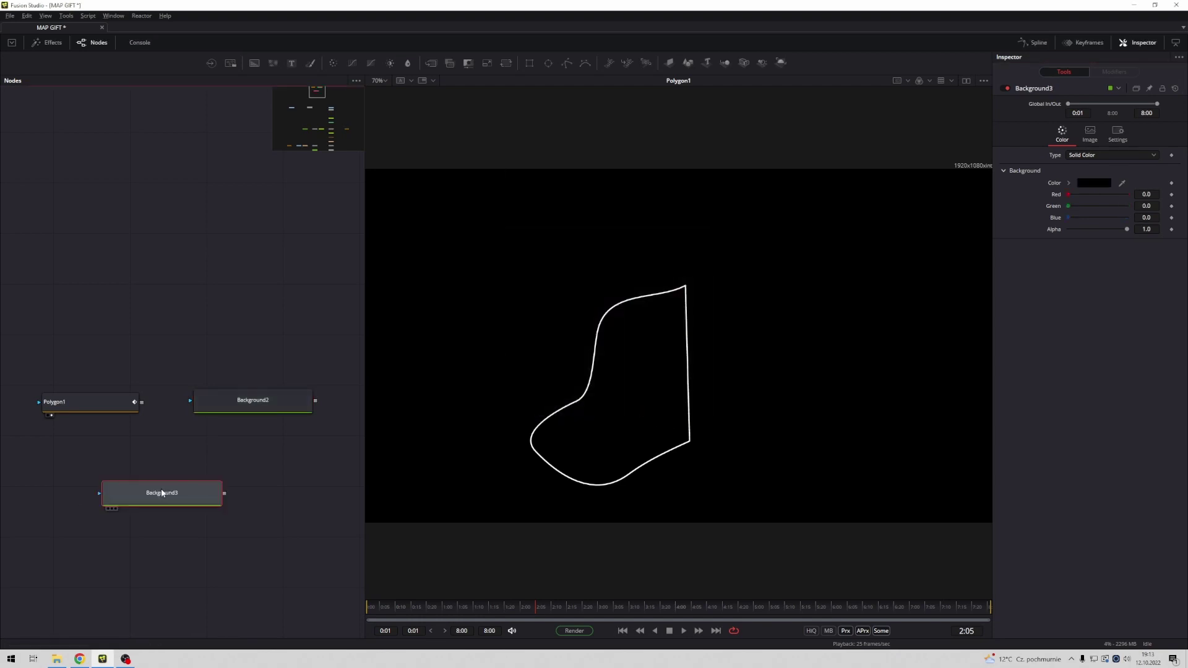
pyautogui.moveTo(160, 489); pyautogui.dragTo(237, 480)
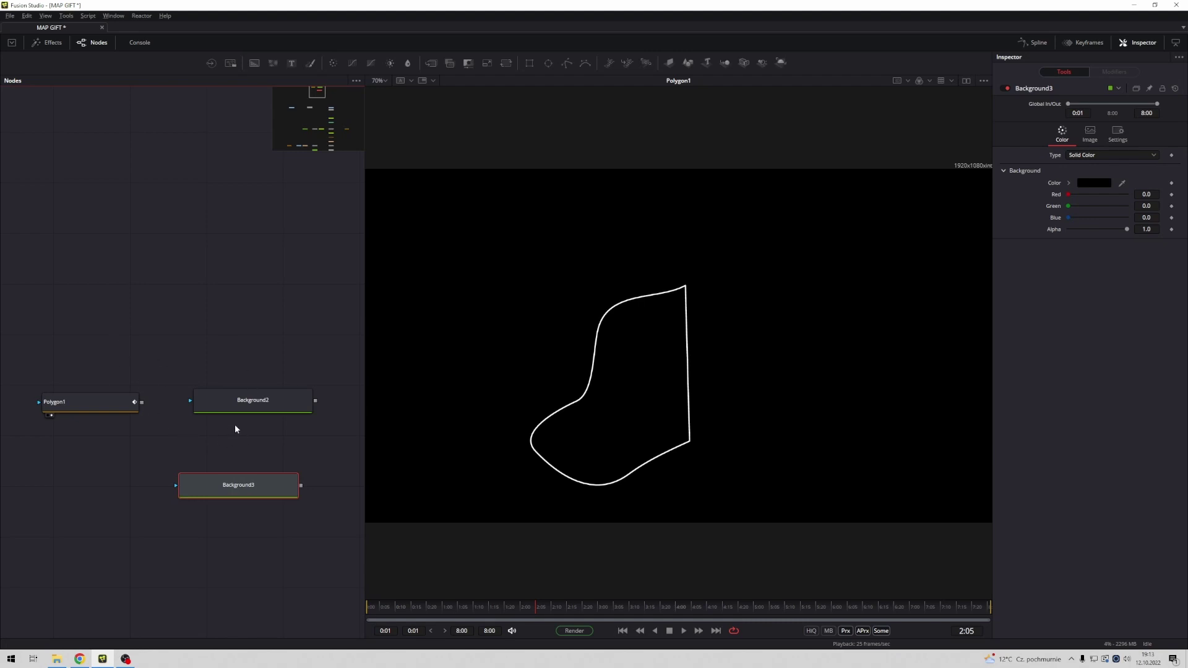
# - Display Background3 in the viewer, set its alpha to 0.0 and turn on the checker underlay
pyautogui.scroll(-5, 196, 181)
pyautogui.scroll(-3, 234, 427)
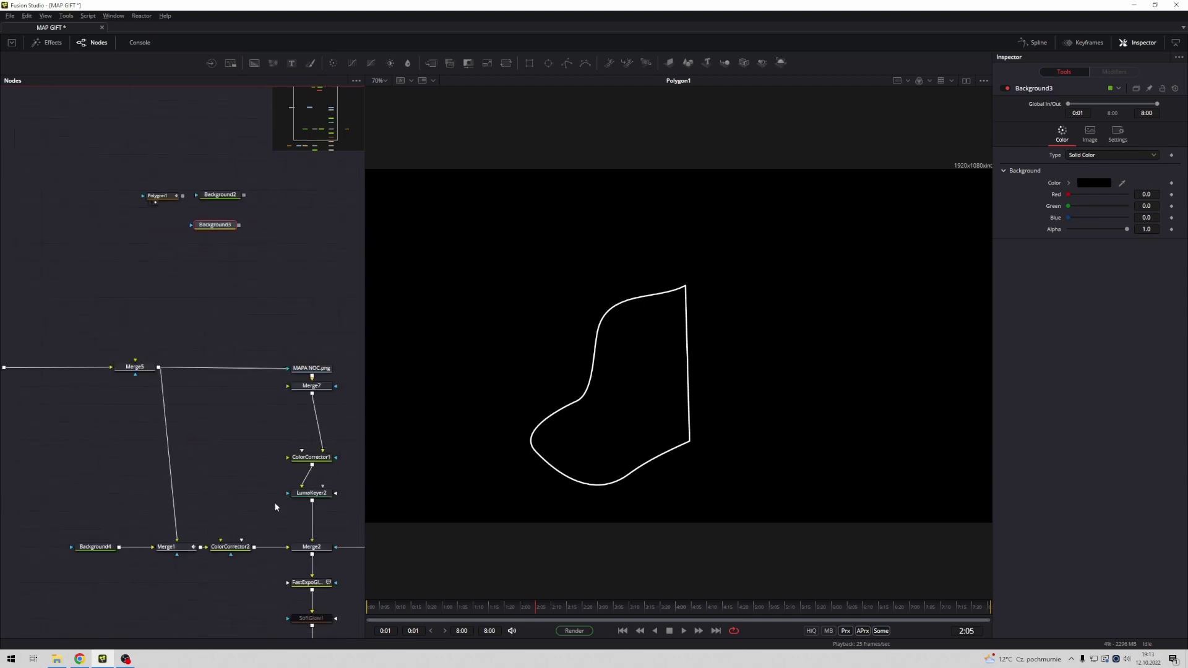
pyautogui.moveTo(311, 547); pyautogui.dragTo(496, 424)
pyautogui.moveTo(223, 295); pyautogui.dragTo(197, 444)
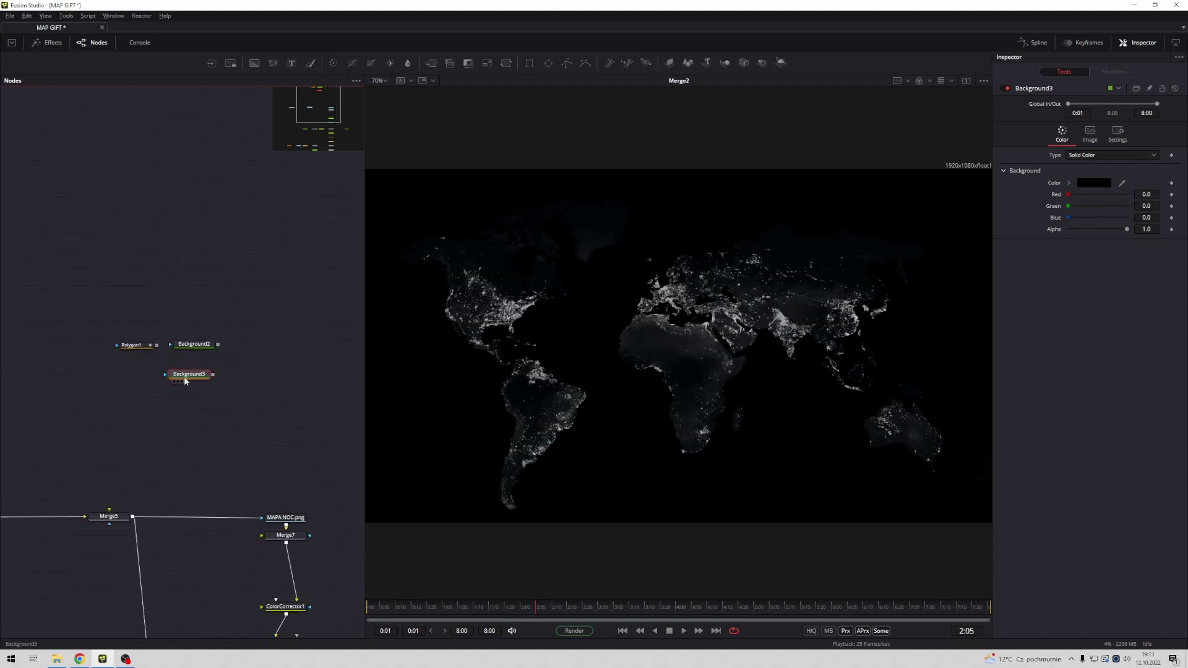
pyautogui.press('1')
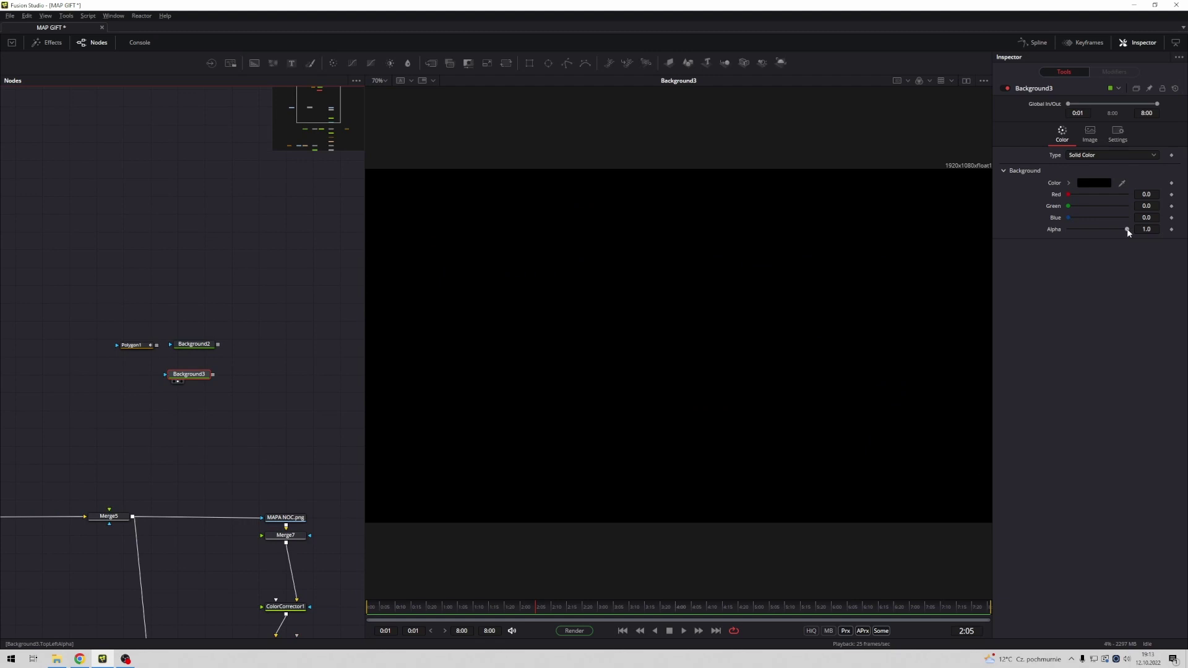
pyautogui.moveTo(1127, 229); pyautogui.dragTo(968, 233)
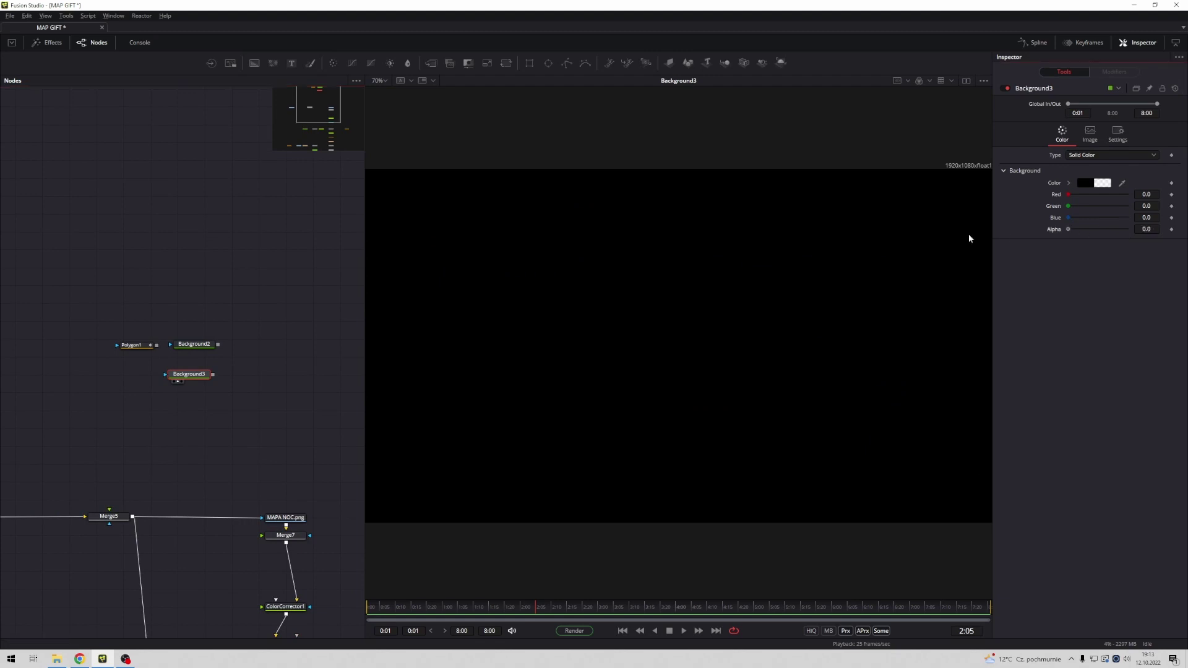
pyautogui.rightClick(566, 340)
pyautogui.moveTo(607, 373)
pyautogui.click(711, 373)
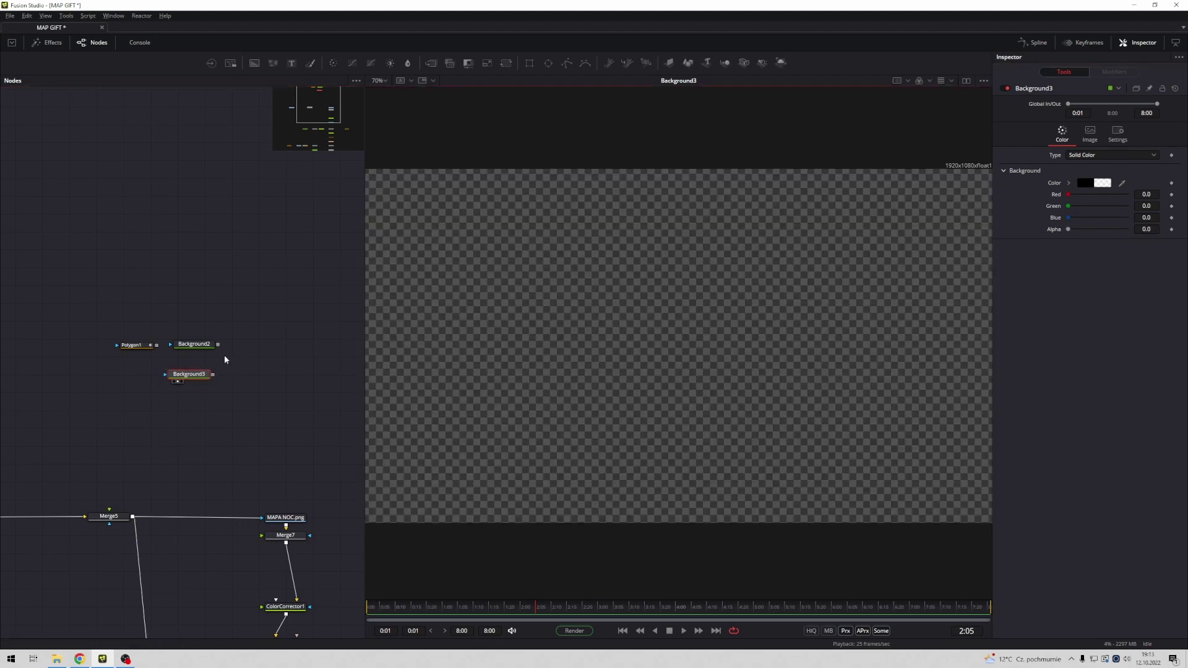
# - Merge Background2 over Background3, show the merge in the viewer, and move Polygon1 beside Background2
pyautogui.moveTo(196, 346); pyautogui.dragTo(233, 347)
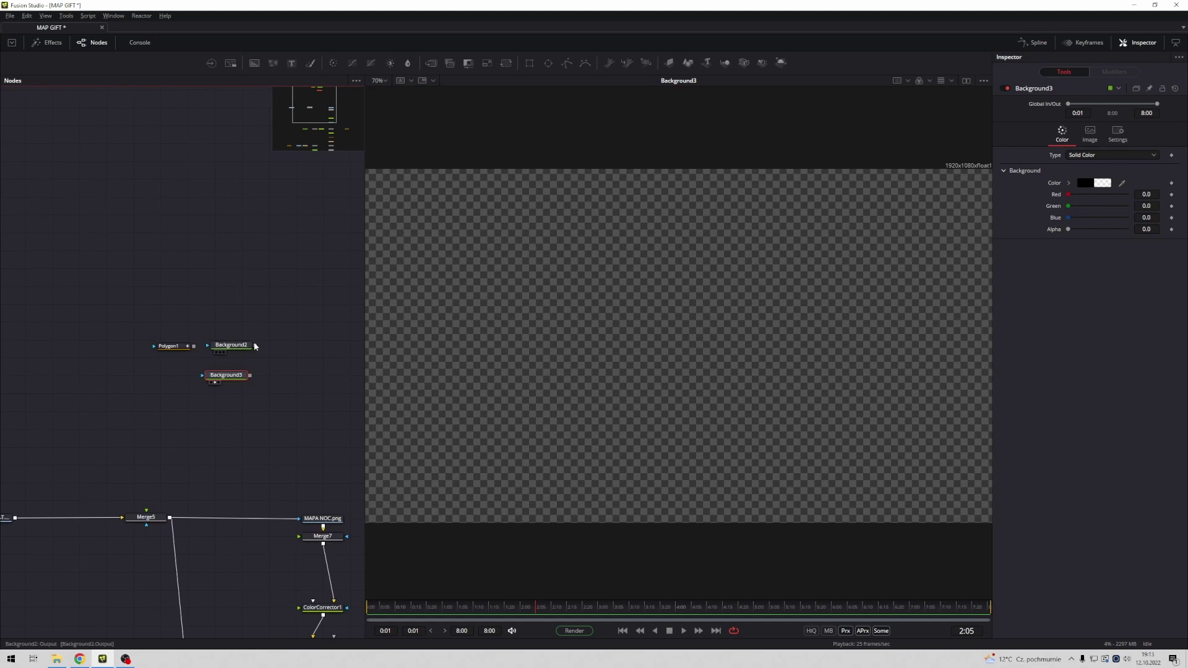
pyautogui.scroll(3, 238, 347)
pyautogui.moveTo(266, 343); pyautogui.dragTo(256, 404)
pyautogui.moveTo(247, 350); pyautogui.dragTo(326, 334)
pyautogui.moveTo(90, 347); pyautogui.dragTo(144, 326)
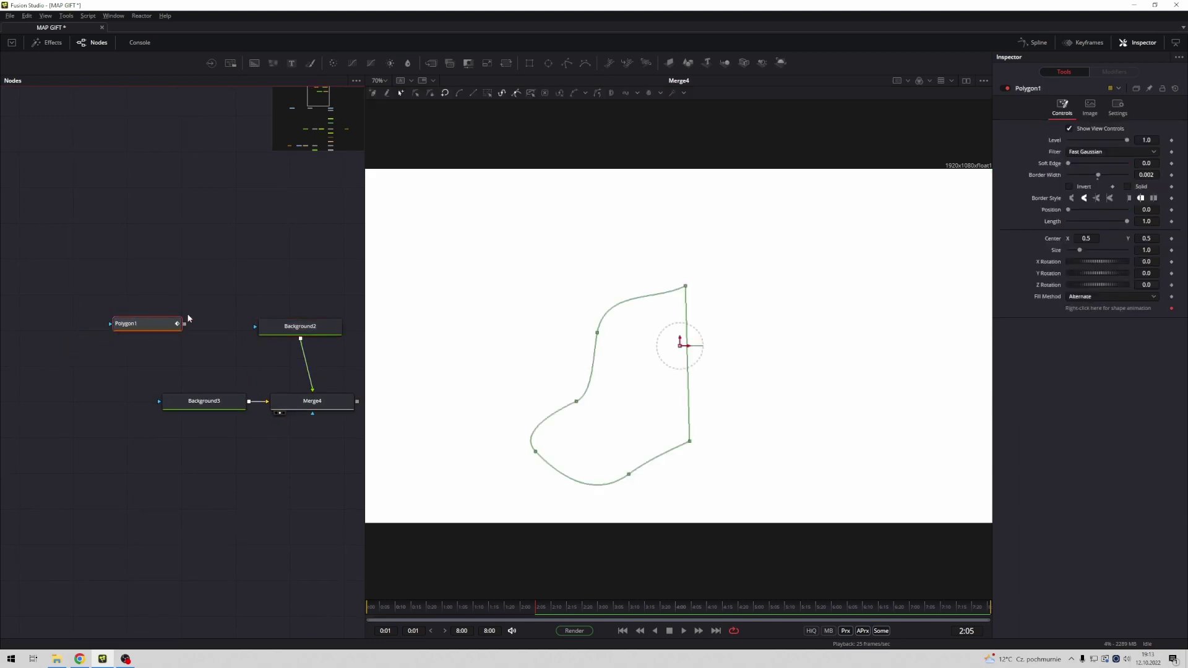
# - Connect Polygon1 as the mask of Background2 and remove the Polygon1Polyline animation from its shape
pyautogui.click(207, 268)
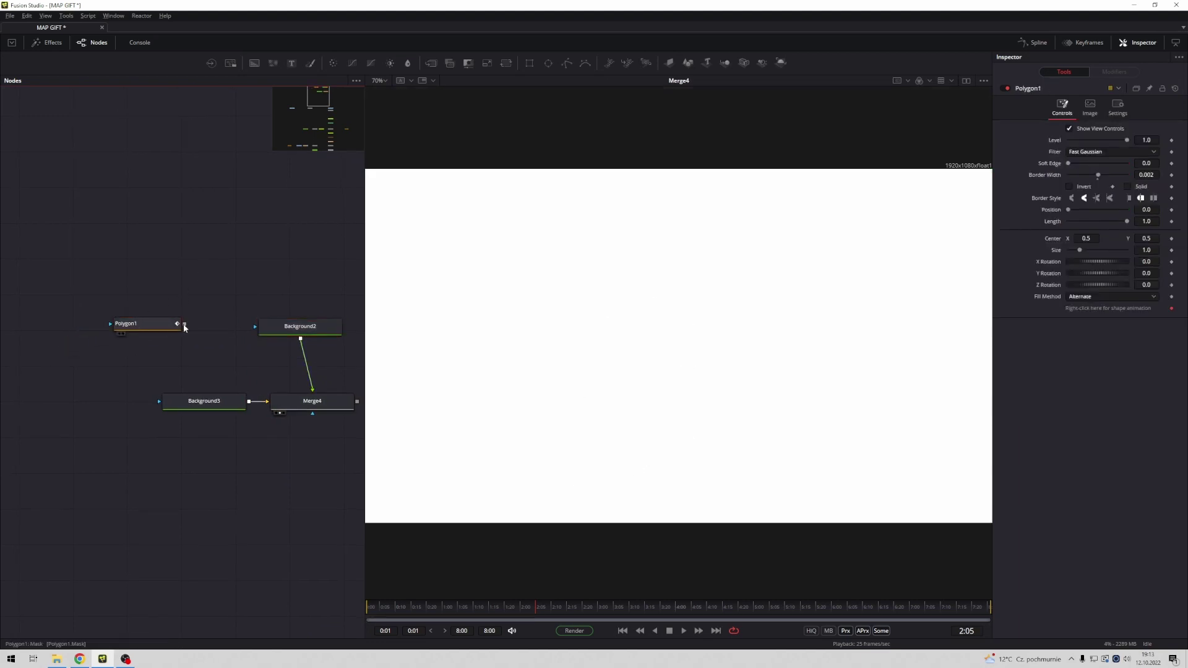
pyautogui.moveTo(185, 324)
pyautogui.mouseDown()
pyautogui.moveTo(334, 327)
pyautogui.moveTo(167, 325)
pyautogui.moveTo(181, 327)
pyautogui.mouseUp()
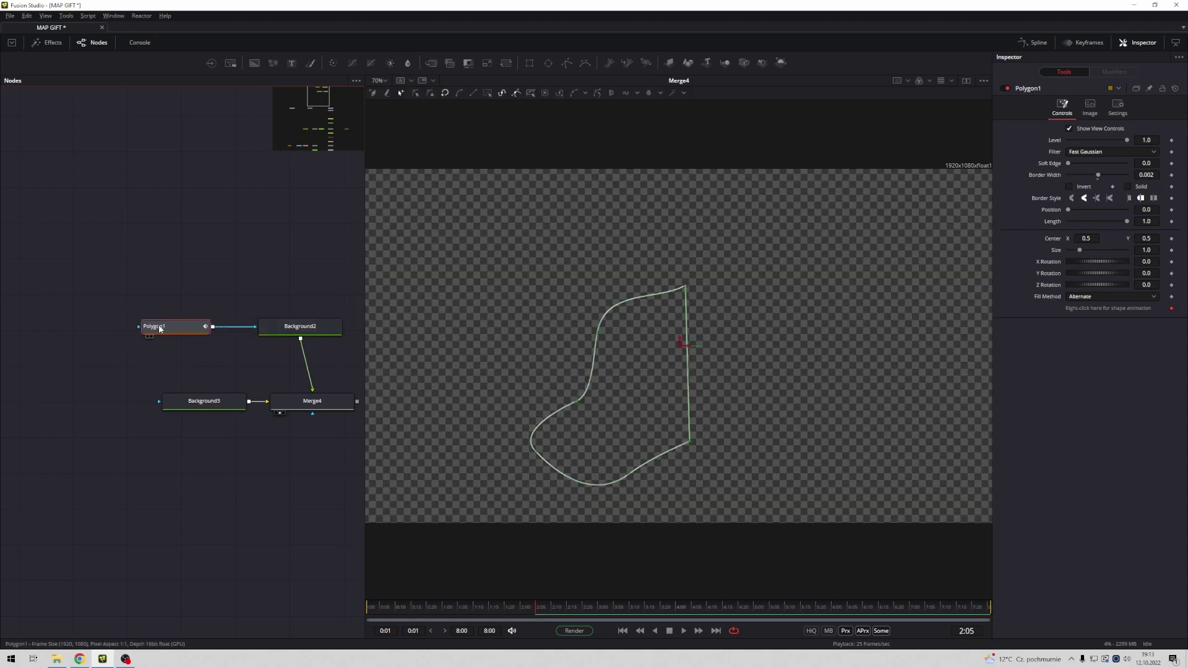
pyautogui.rightClick(1090, 311)
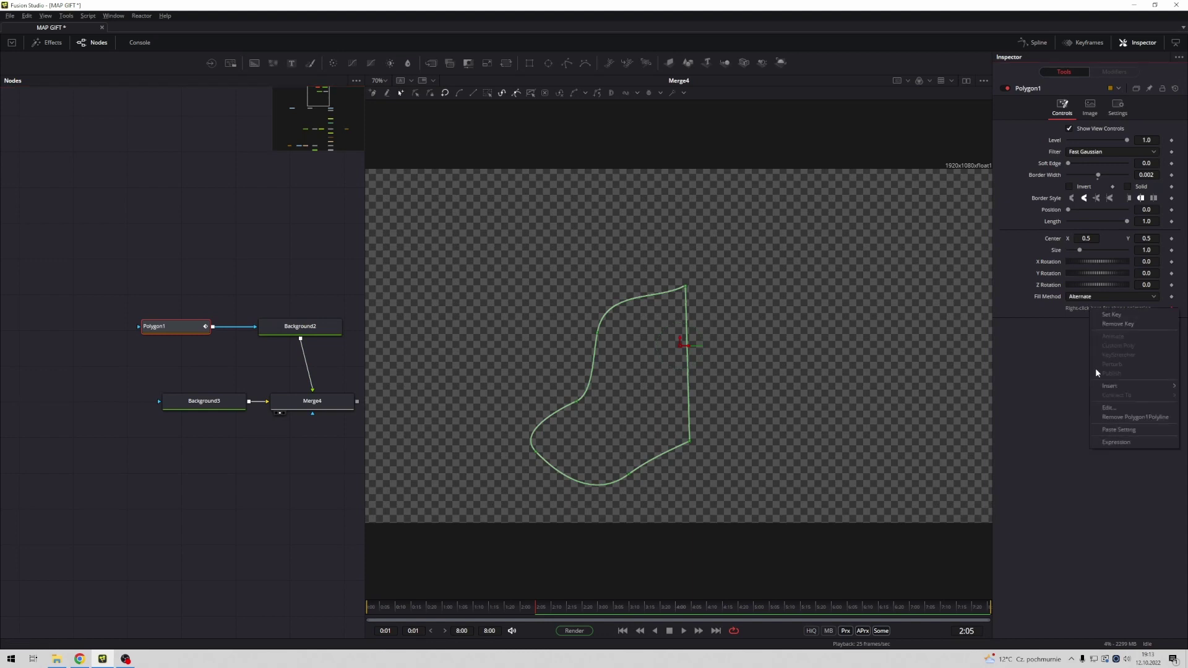
pyautogui.click(1124, 416)
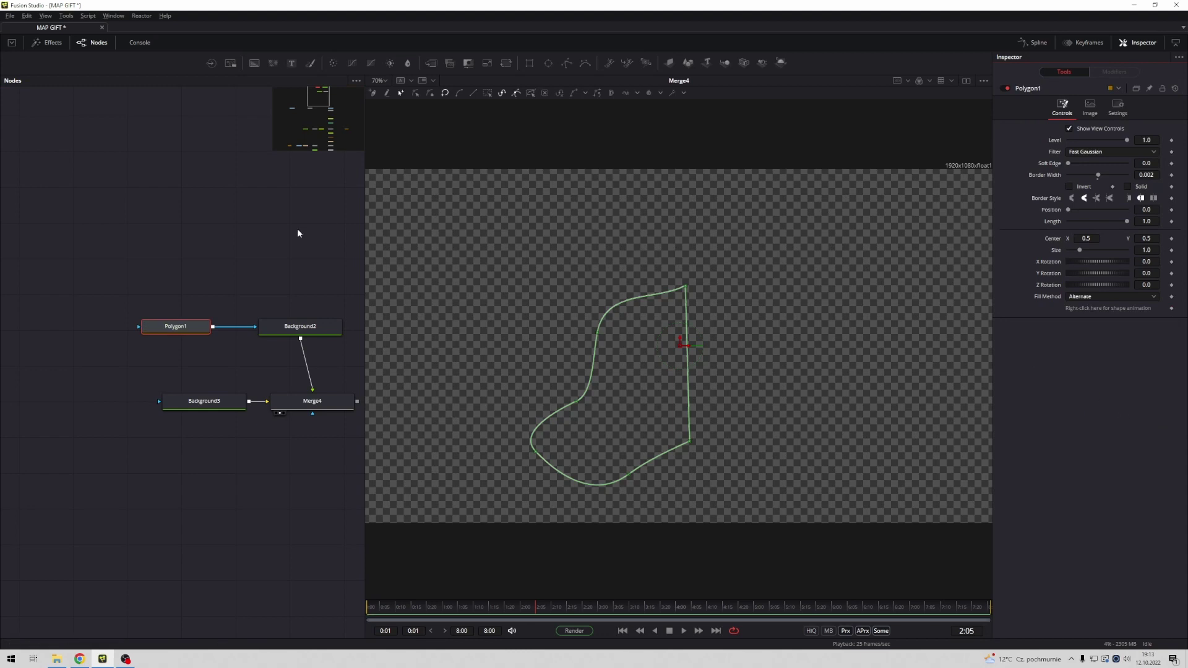
# - Publish the shape of Polygon1 so that other nodes can connect to its polyline
pyautogui.moveTo(176, 326)
pyautogui.mouseDown()
pyautogui.moveTo(194, 327)
pyautogui.moveTo(184, 327)
pyautogui.mouseUp()
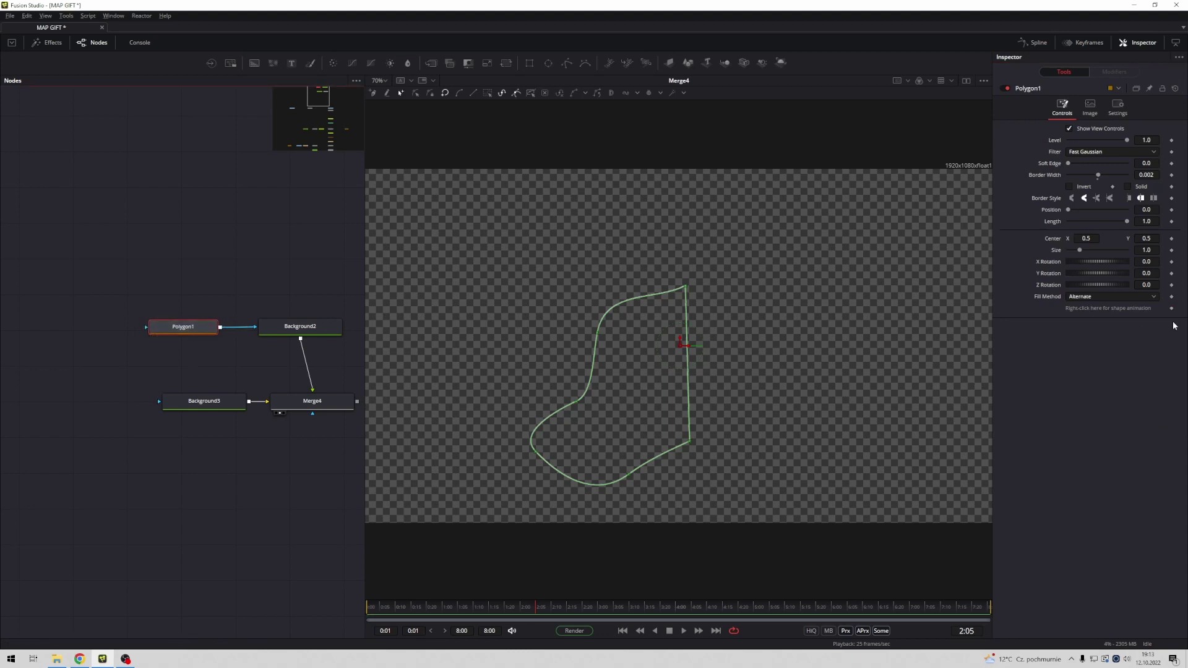
pyautogui.rightClick(1087, 309)
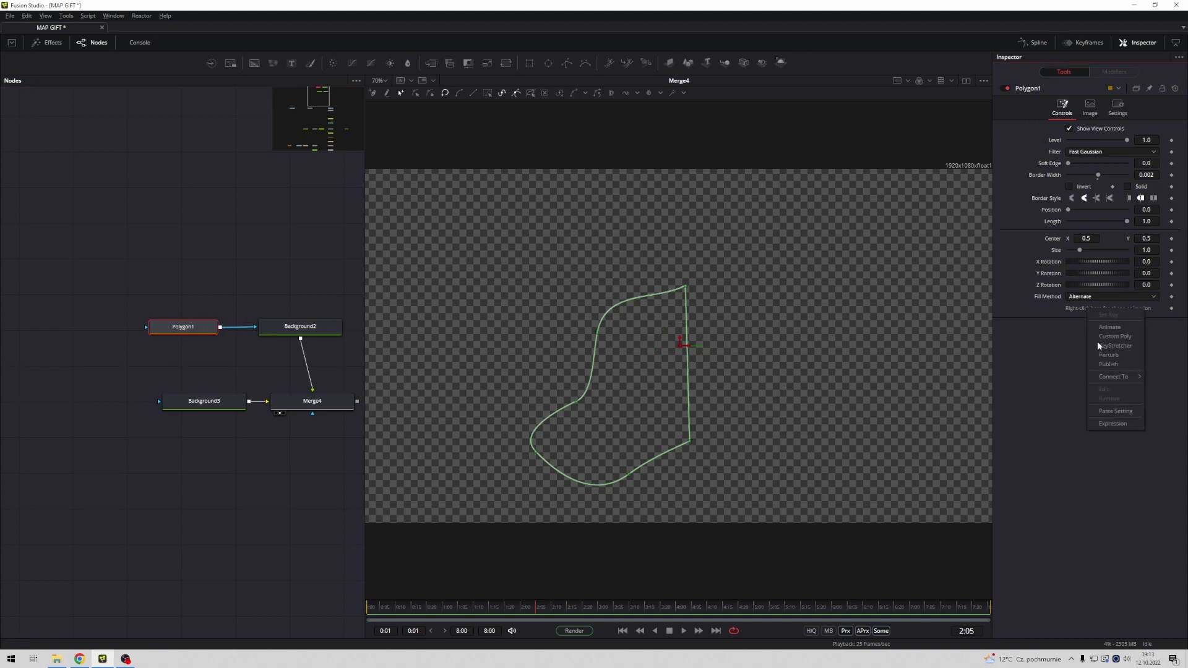
pyautogui.click(1108, 365)
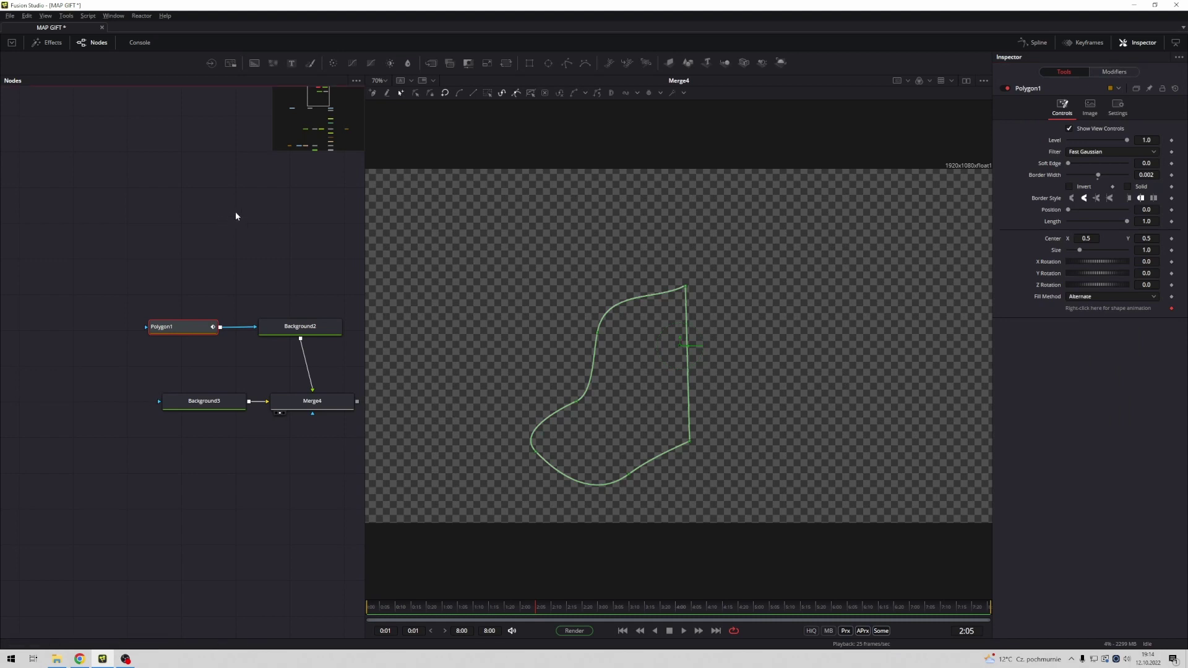
pyautogui.hotkey('shift', 'space')
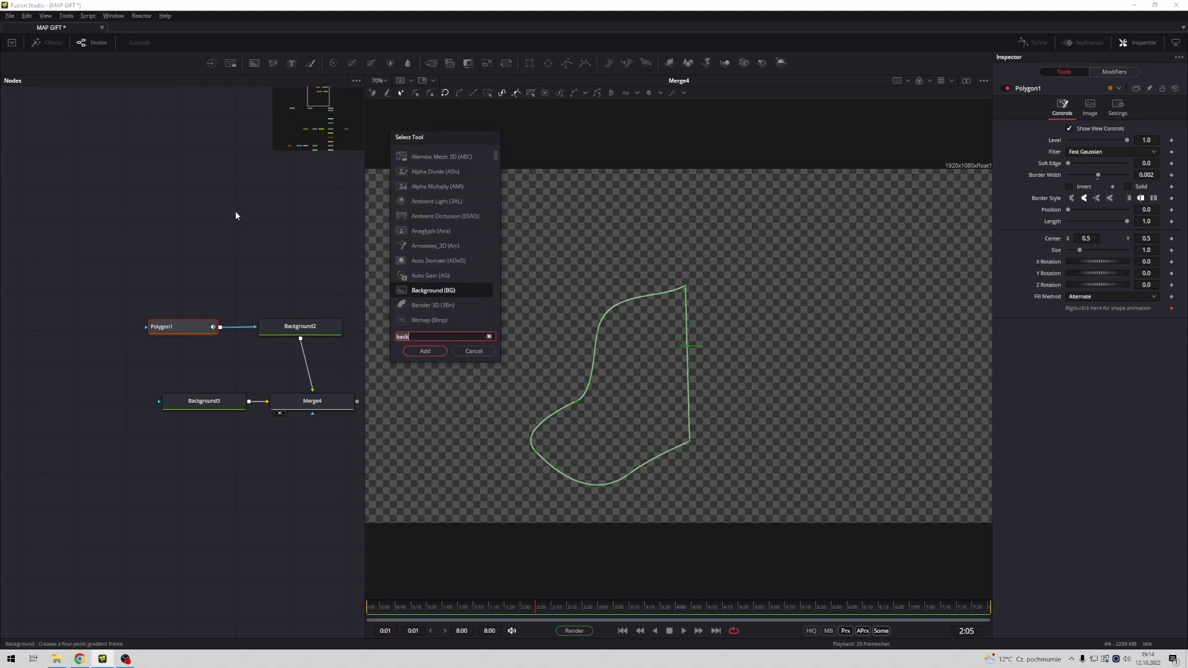
pyautogui.write('mask')
pyautogui.press('Return')
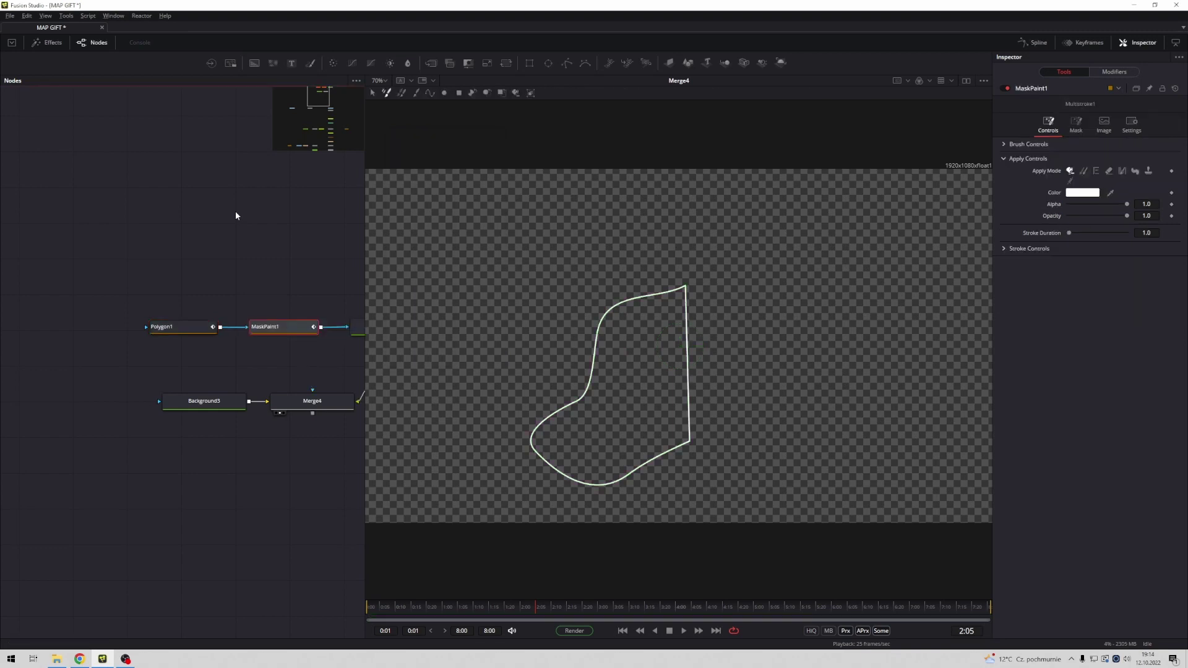
pyautogui.hotkey('ctrl', 'z')
# - Add a separate MaskPaint node and connect its output to the mask input of Polygon1
pyautogui.hotkey('shift', 'space')
pyautogui.press('Return')
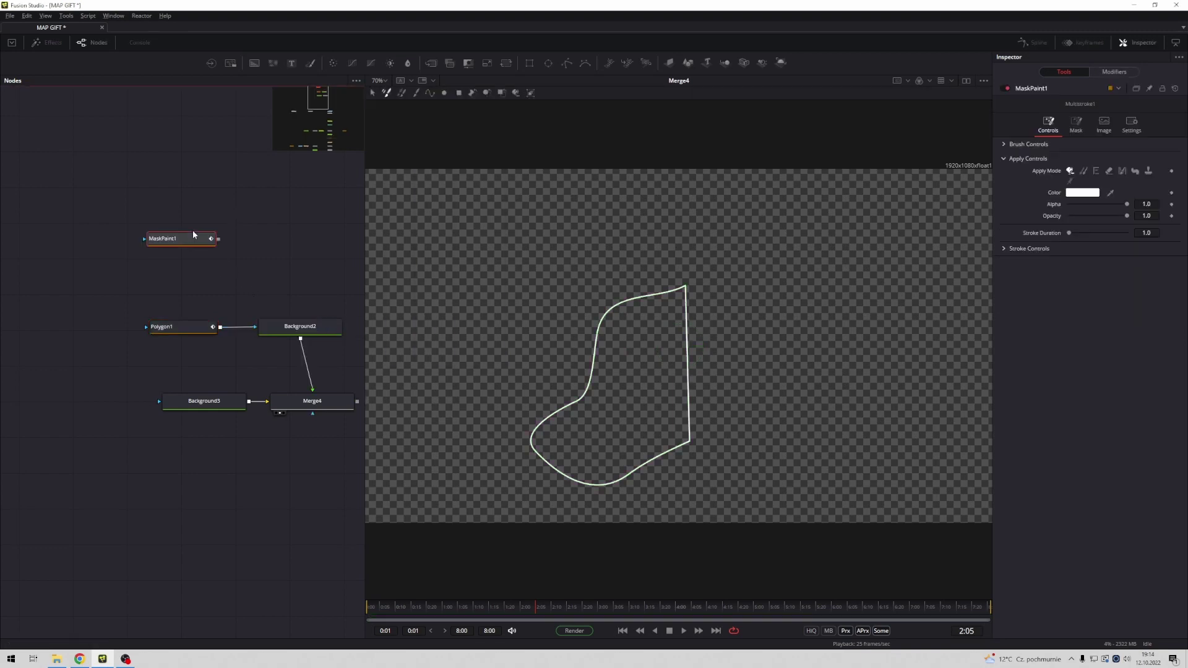
pyautogui.moveTo(171, 239); pyautogui.dragTo(177, 323)
pyautogui.moveTo(79, 330)
pyautogui.mouseDown()
pyautogui.moveTo(106, 326)
pyautogui.moveTo(86, 331)
pyautogui.mouseUp()
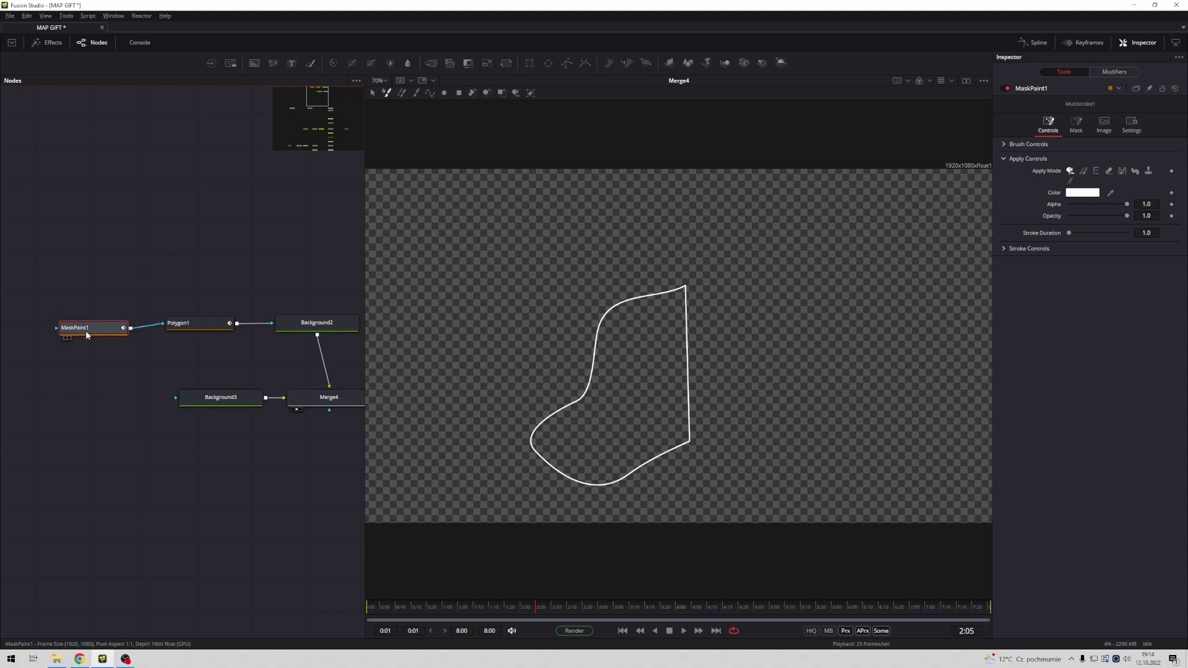
# - Create a Polyline Stroke in MaskPaint1 and connect its shape to the published Polygon1 polyline
pyautogui.click(429, 91)
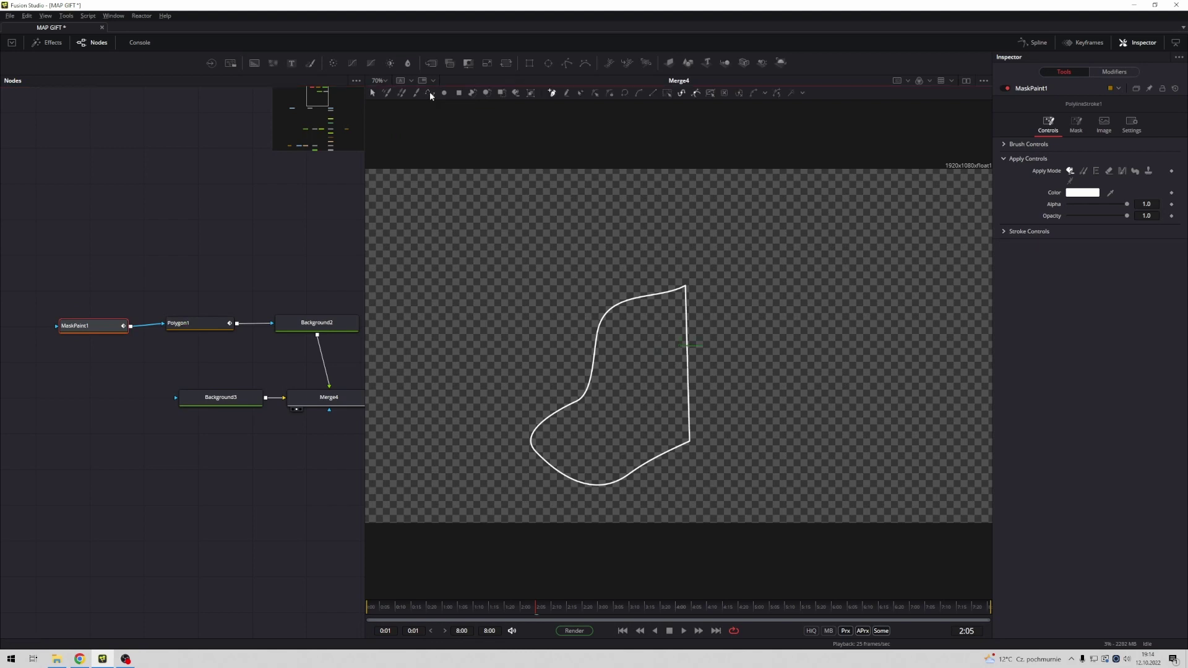
pyautogui.click(1004, 232)
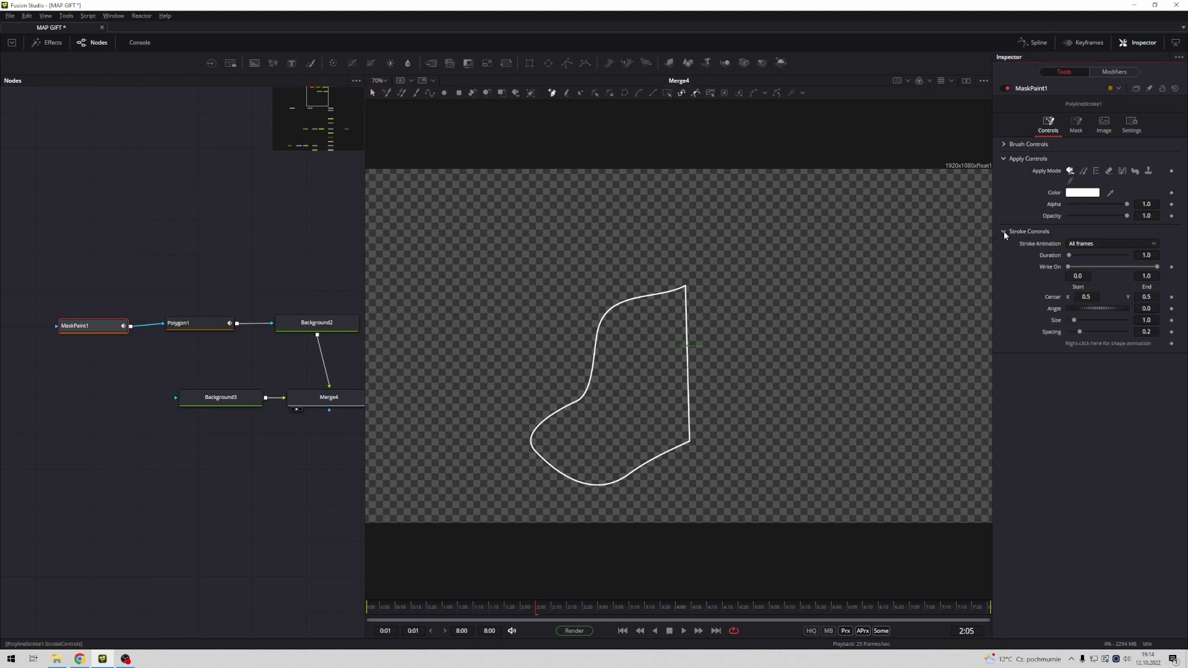
pyautogui.rightClick(1069, 347)
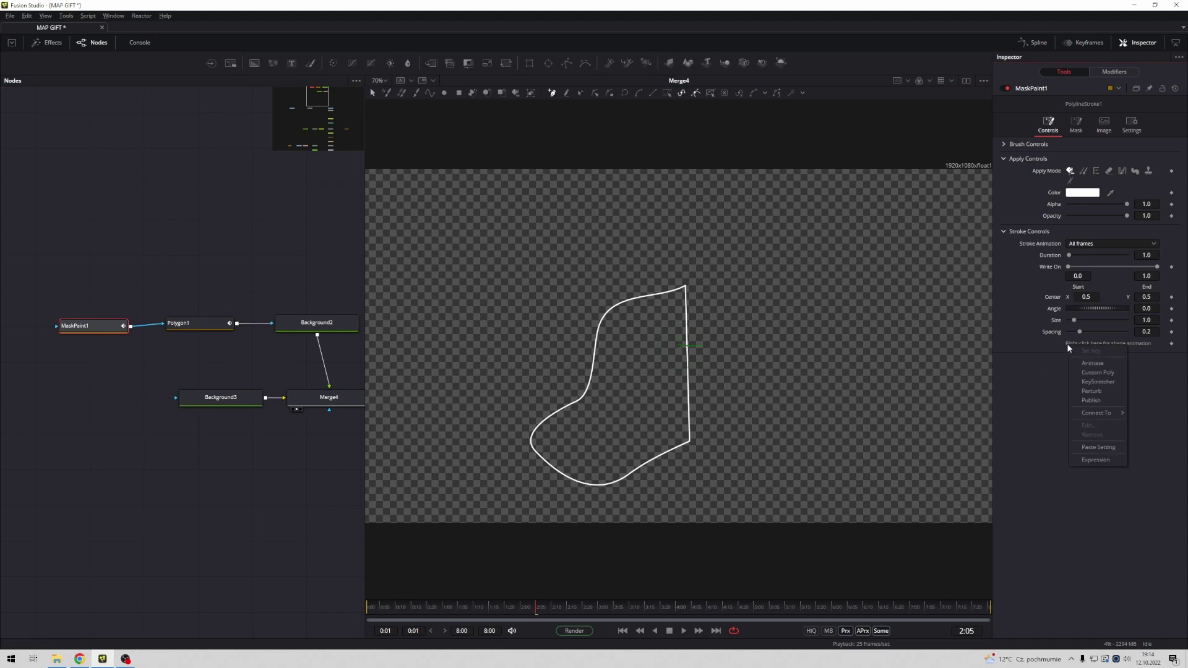
pyautogui.moveTo(1096, 417)
pyautogui.click(1088, 414)
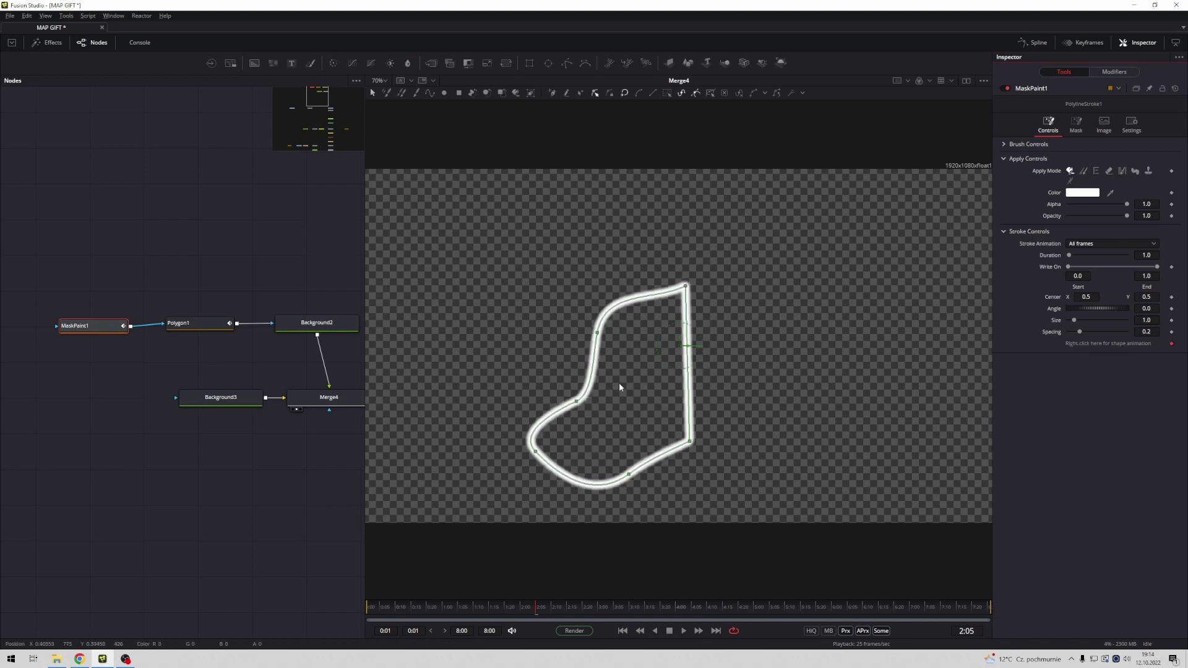
# - Set the MaskPaint1 stroke's brush softness to 0.001 and its brush size to 0.005
pyautogui.click(1004, 144)
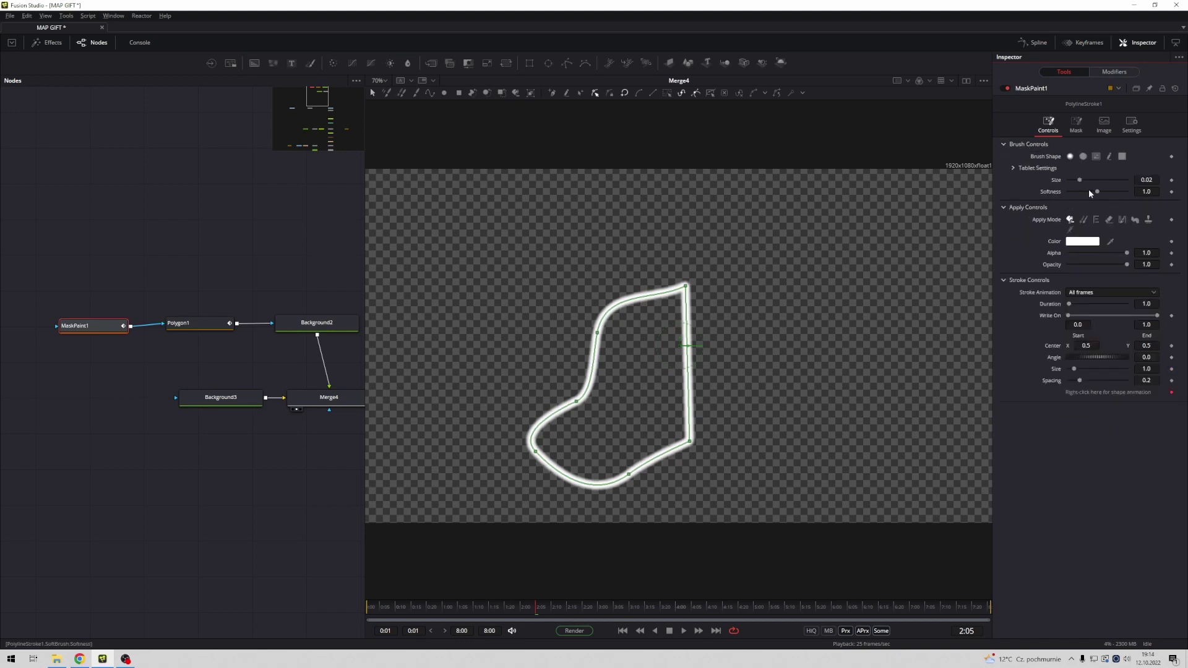
pyautogui.moveTo(1098, 193); pyautogui.dragTo(960, 202)
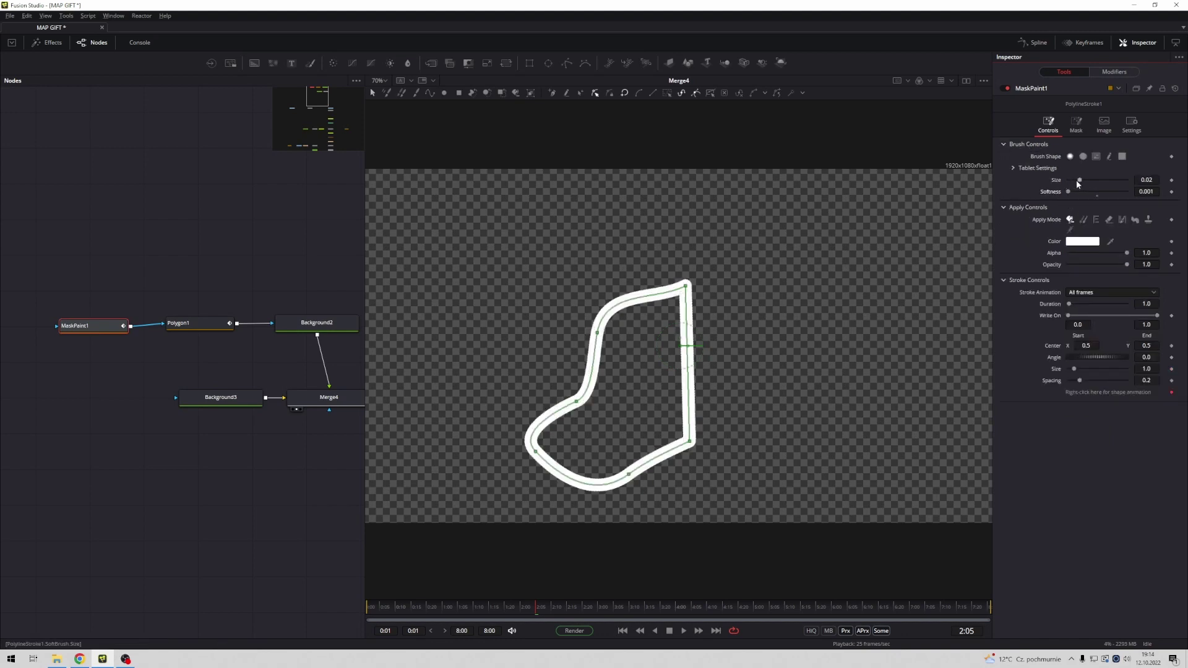
pyautogui.moveTo(1079, 180); pyautogui.dragTo(984, 199)
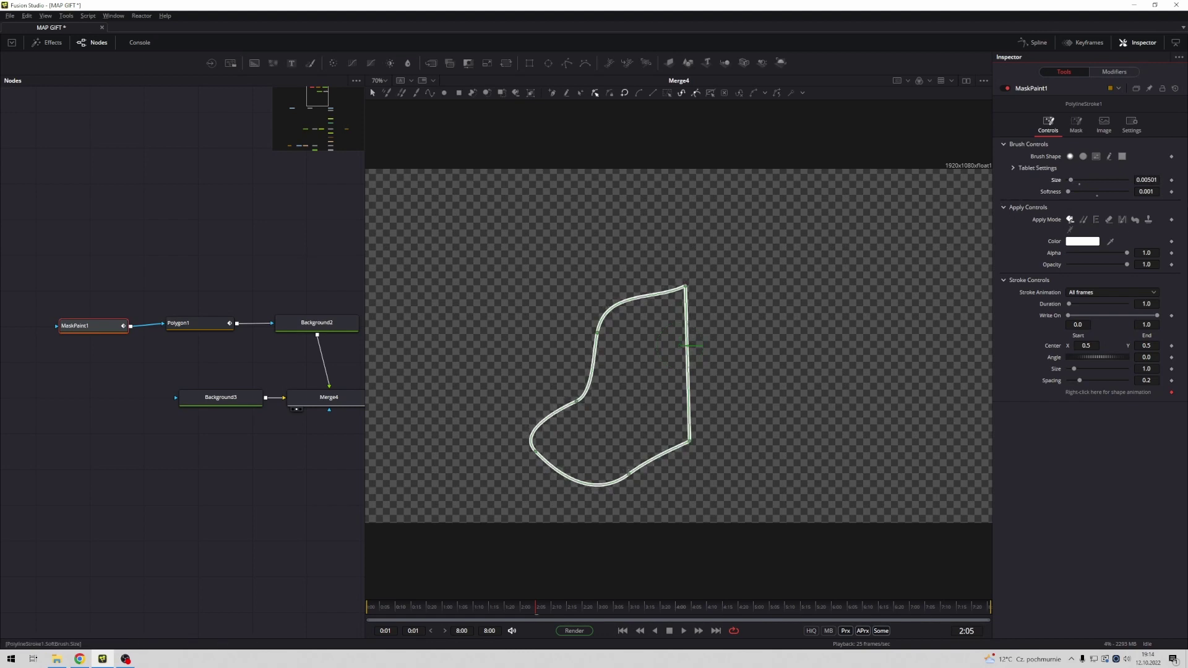
pyautogui.click(1149, 179)
pyautogui.press('BackSpace')
pyautogui.press('BackSpace')
# - Set the MaskPaint1 stroke's spacing to 2.0 and inspect the dotted line up close
pyautogui.doubleClick(1146, 380)
pyautogui.press('BackSpace')
pyautogui.write('2')
pyautogui.press('Return')
pyautogui.scroll(3, 636, 363)
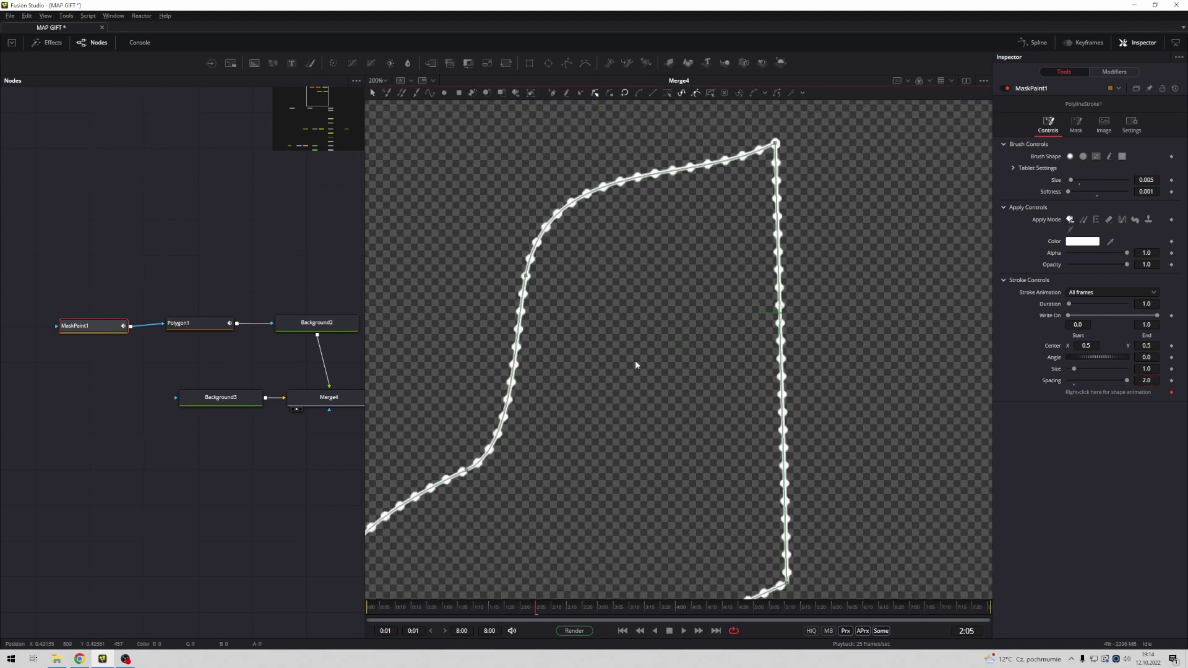
pyautogui.moveTo(637, 363); pyautogui.dragTo(700, 301)
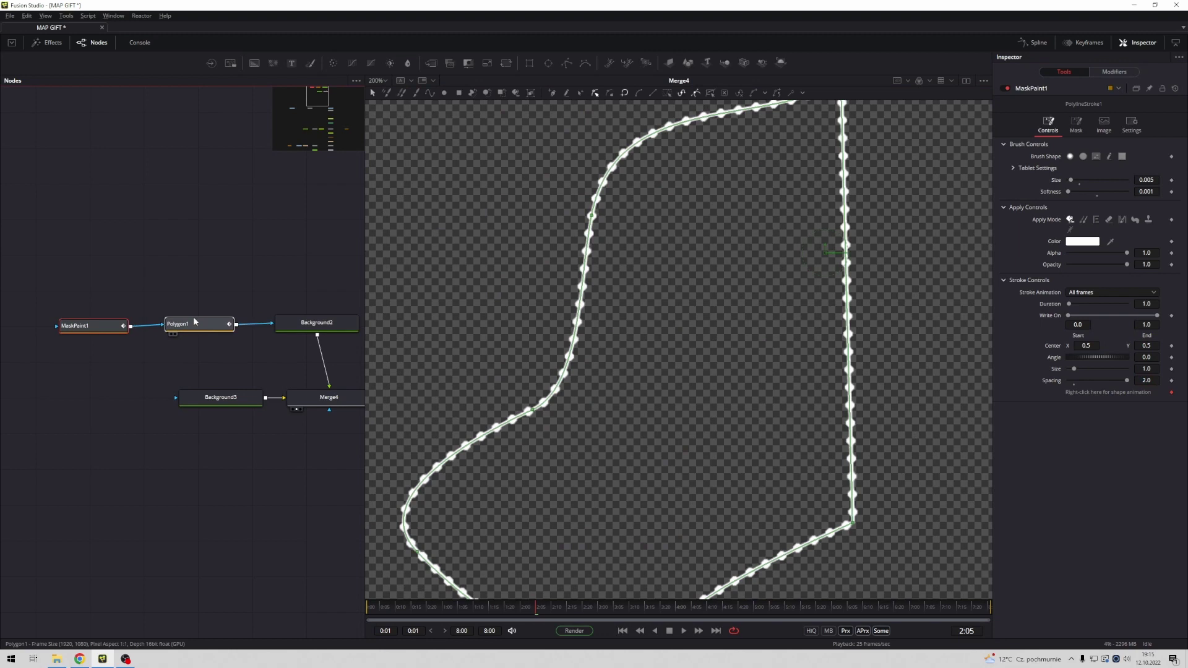
# - Set the paint mode of Polygon1 to Minimum to turn the outline into dashes
pyautogui.moveTo(195, 327); pyautogui.dragTo(190, 304)
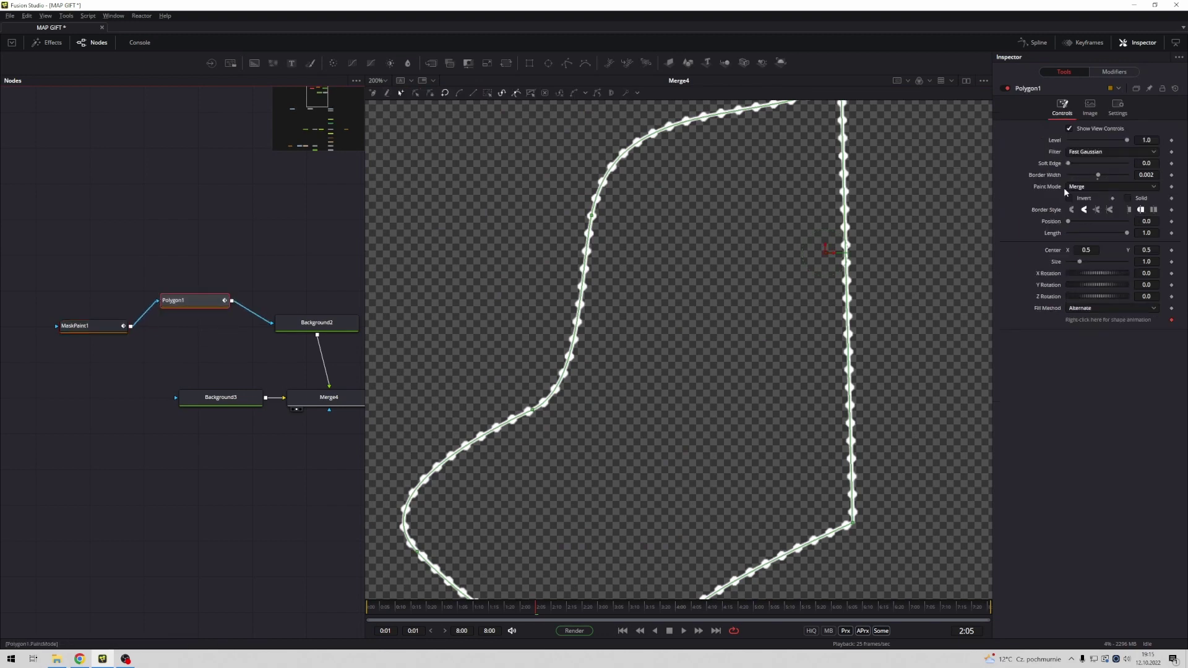
pyautogui.click(1089, 187)
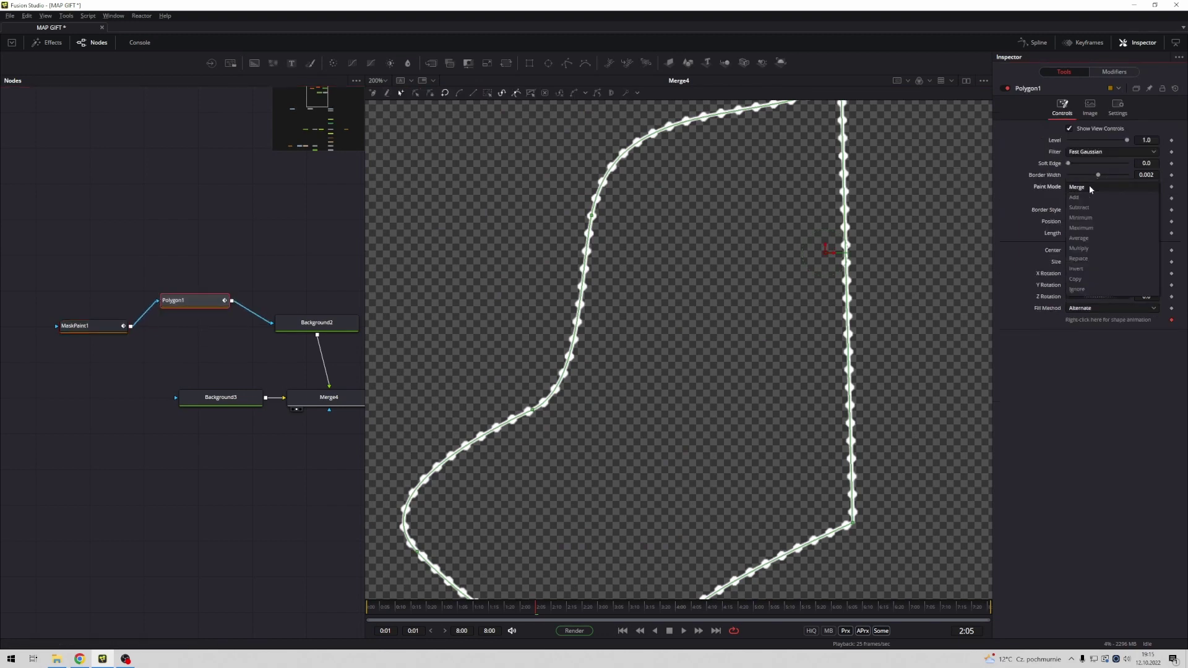
pyautogui.click(1091, 218)
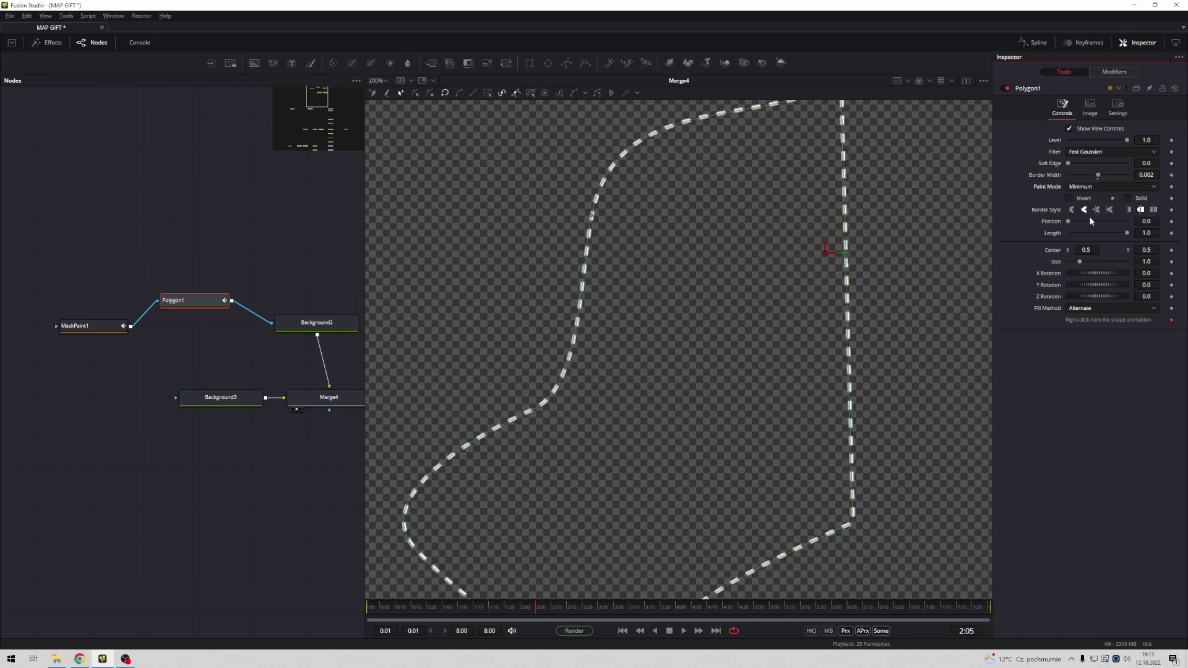
pyautogui.click(199, 217)
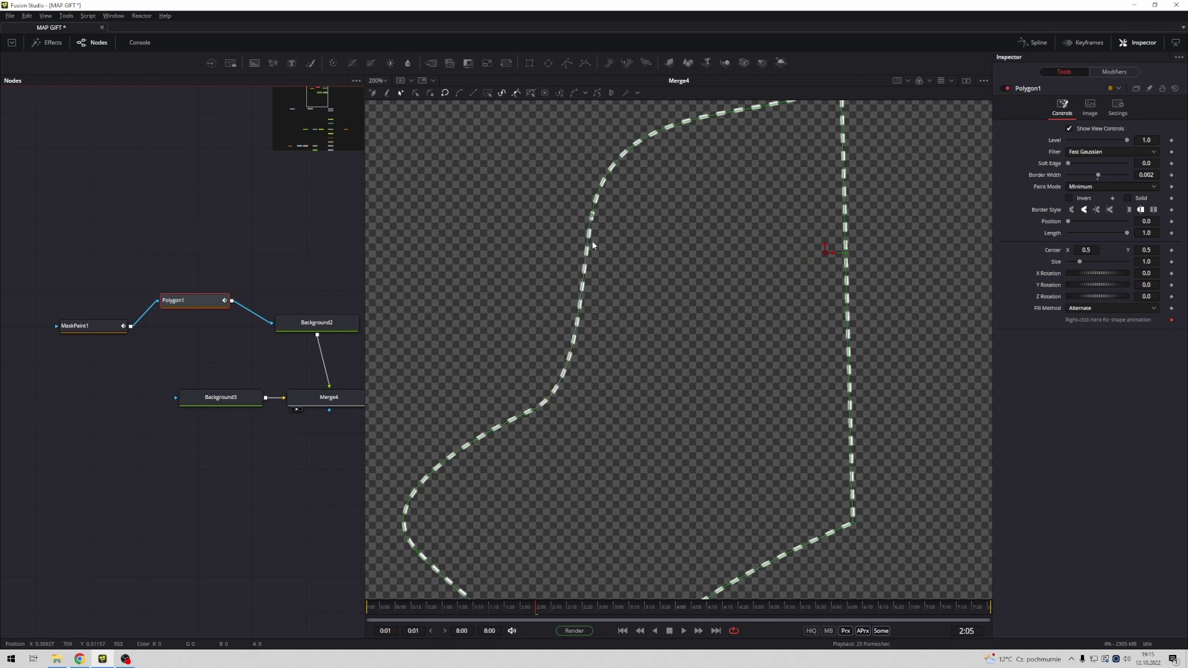
pyautogui.click(280, 245)
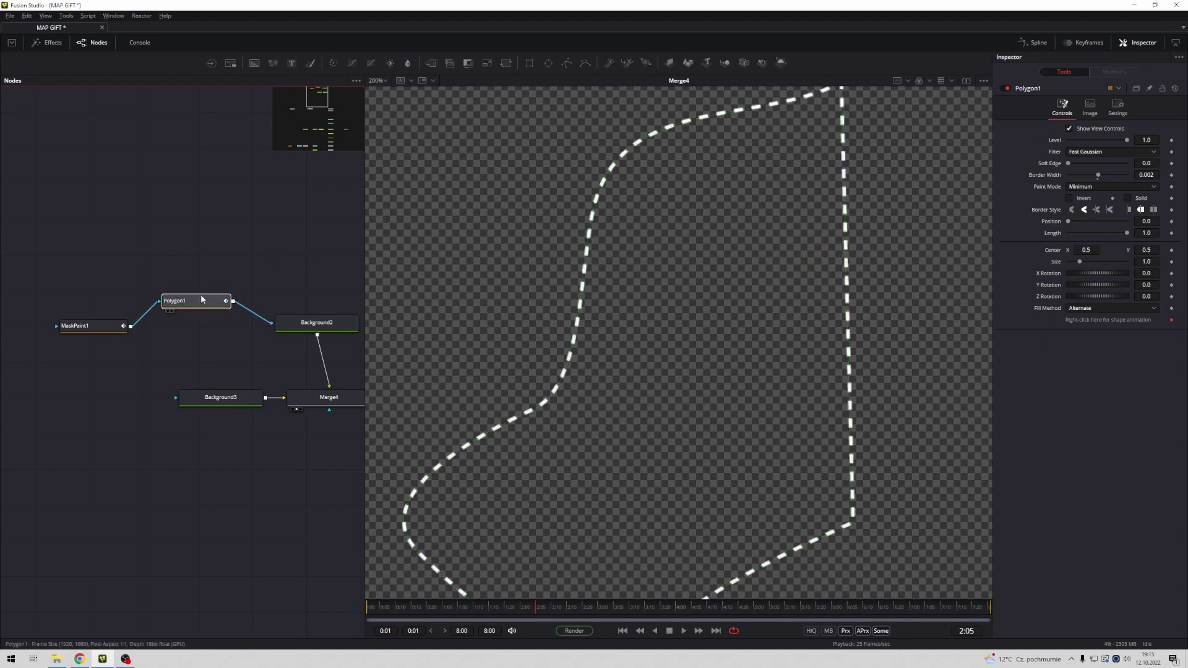
# - Try a border width of 0.01 on Polygon1 and return it to 0.002
pyautogui.moveTo(201, 297)
pyautogui.mouseDown()
pyautogui.moveTo(187, 283)
pyautogui.moveTo(202, 285)
pyautogui.mouseUp()
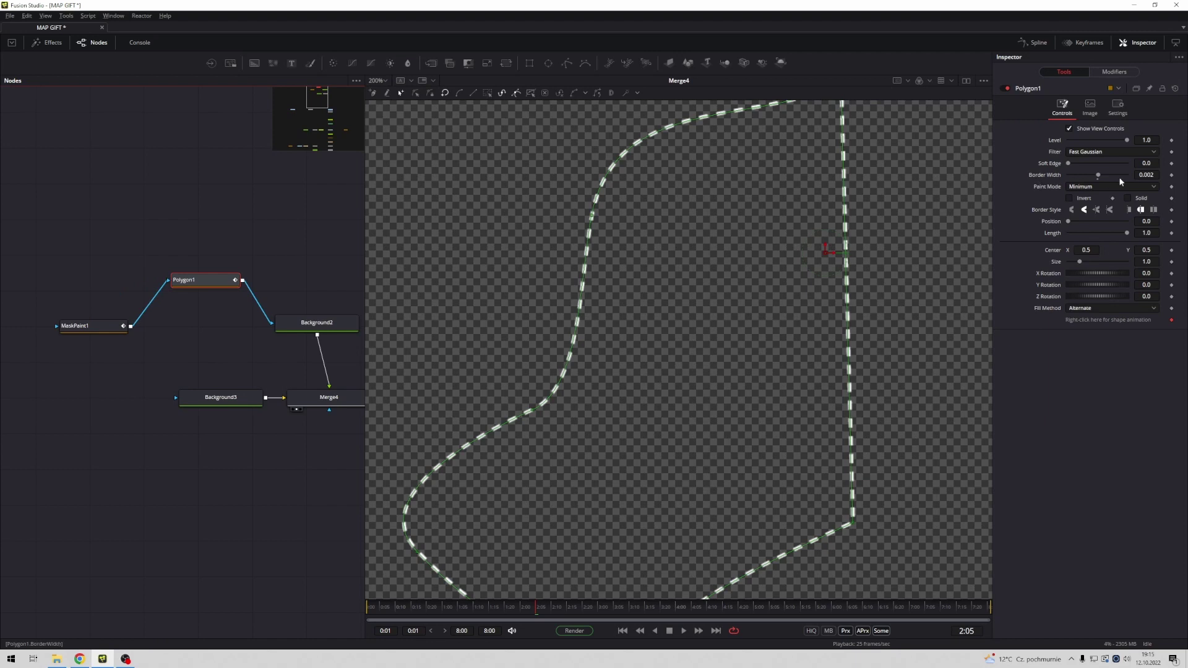
pyautogui.click(1155, 175)
pyautogui.press('BackSpace')
pyautogui.press('BackSpace')
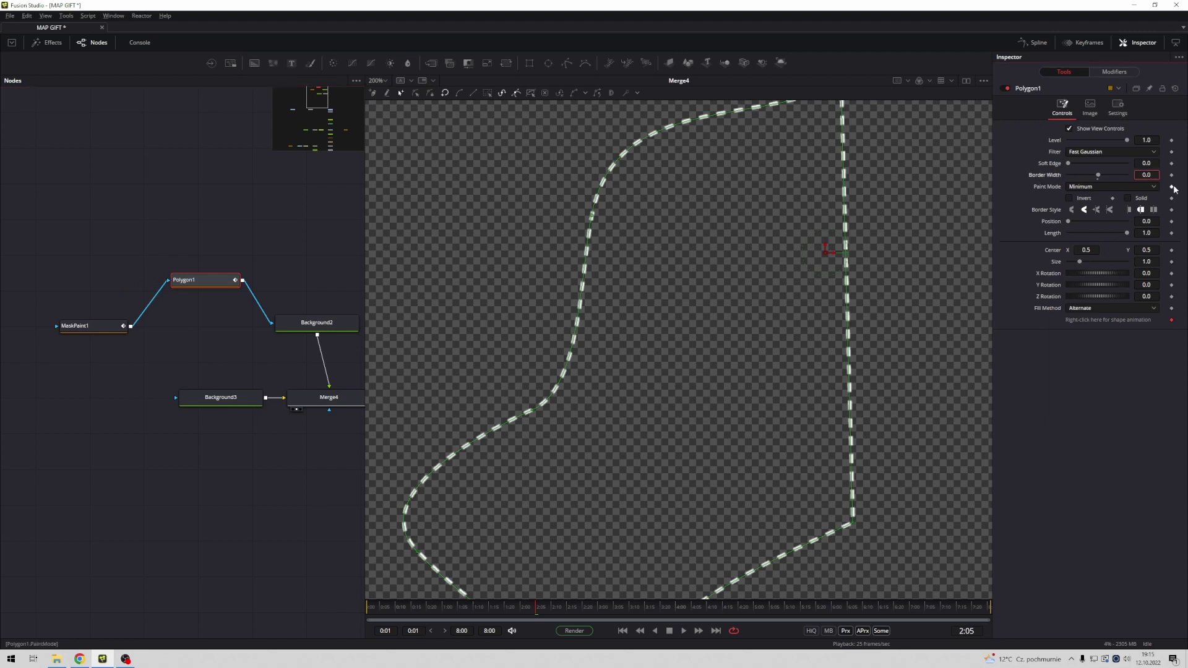
pyautogui.press('Tab')
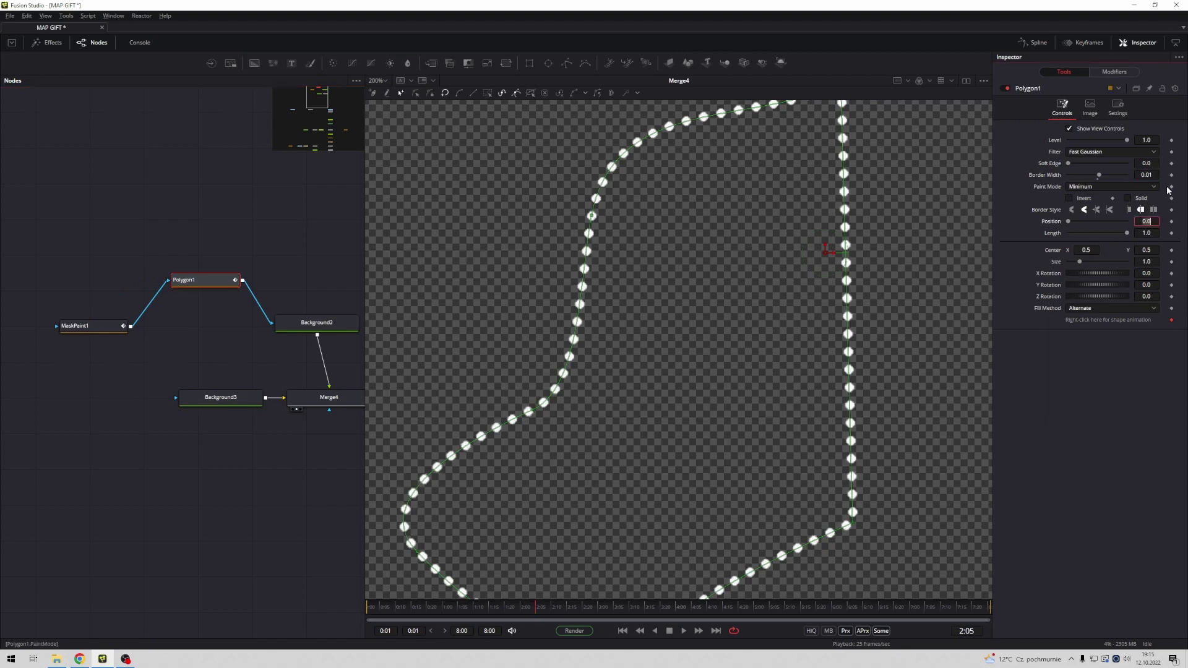
pyautogui.click(1151, 175)
pyautogui.press('BackSpace')
pyautogui.write('2')
pyautogui.press('Tab')
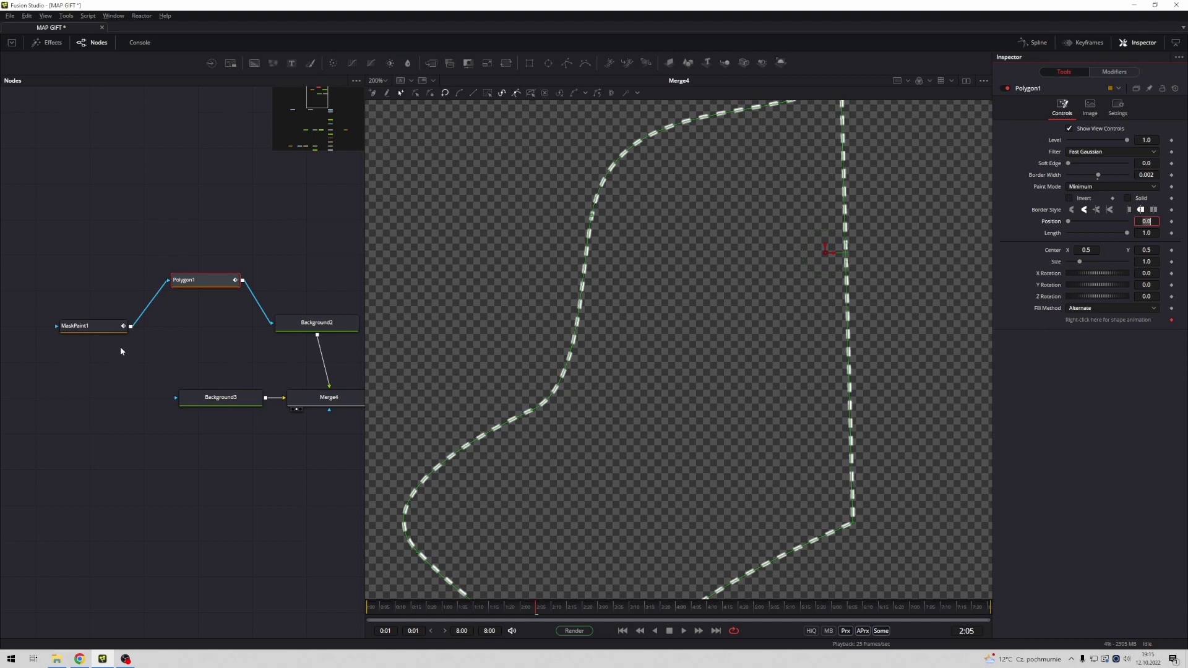
# - Lengthen the dashes by raising the MaskPaint1 stroke's brush size to about 0.0078
pyautogui.click(79, 328)
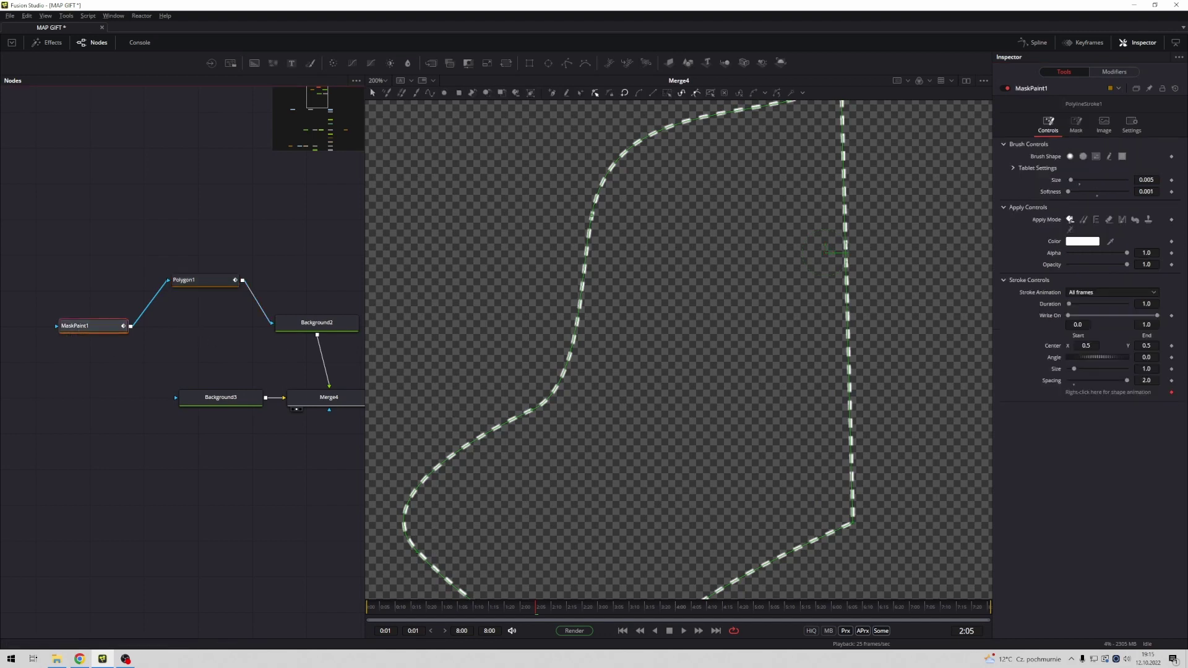
pyautogui.moveTo(1127, 382); pyautogui.dragTo(1168, 388)
pyautogui.moveTo(1071, 180)
pyautogui.mouseDown()
pyautogui.moveTo(1115, 181)
pyautogui.moveTo(1090, 185)
pyautogui.mouseUp()
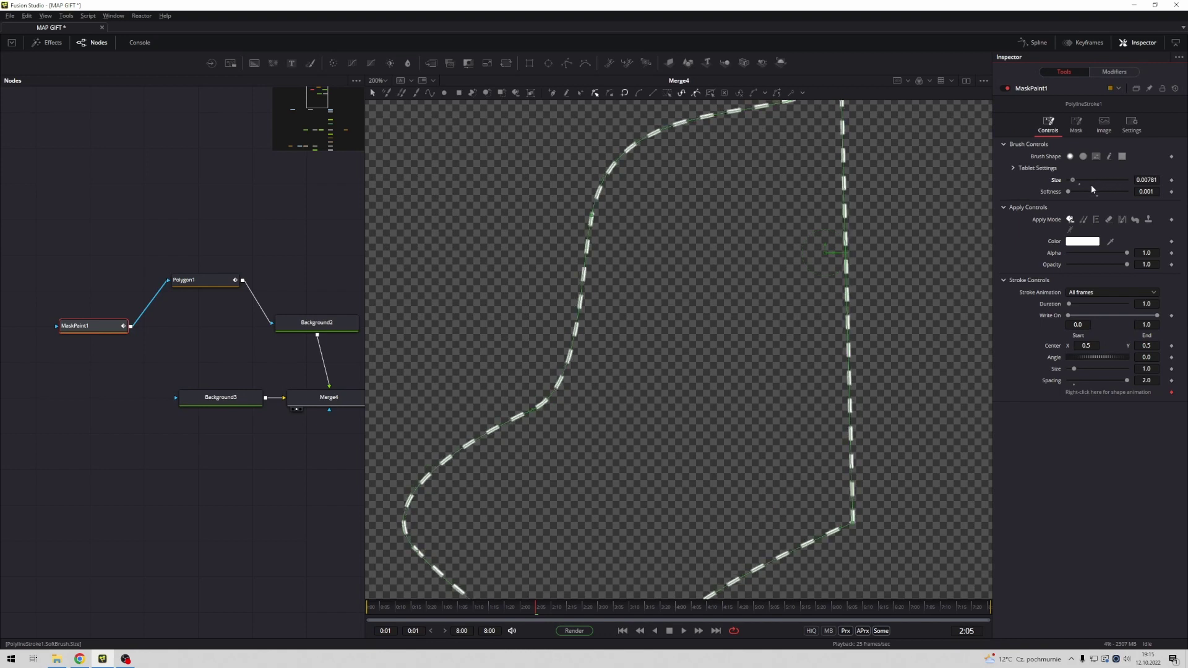
# - Set the border width of Polygon1 to 0.001 to thin the dashed line
pyautogui.click(198, 285)
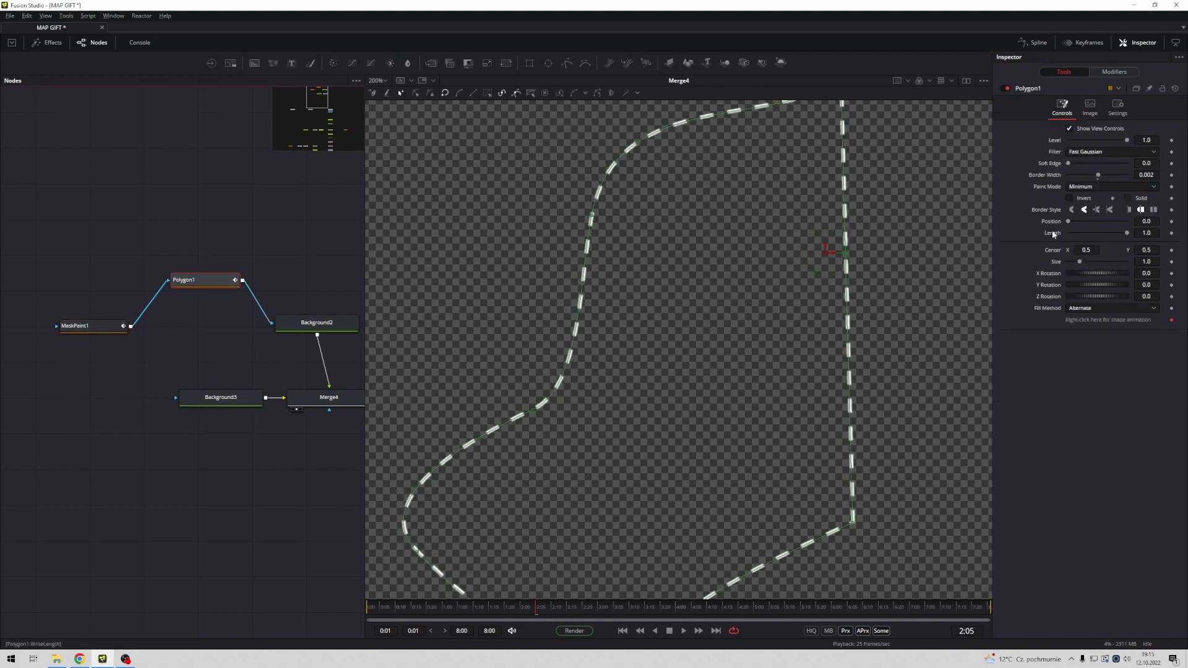
pyautogui.click(1146, 175)
pyautogui.write('0.002')
pyautogui.press('Tab')
pyautogui.click(1152, 175)
pyautogui.press('BackSpace')
pyautogui.write('1')
pyautogui.press('Tab')
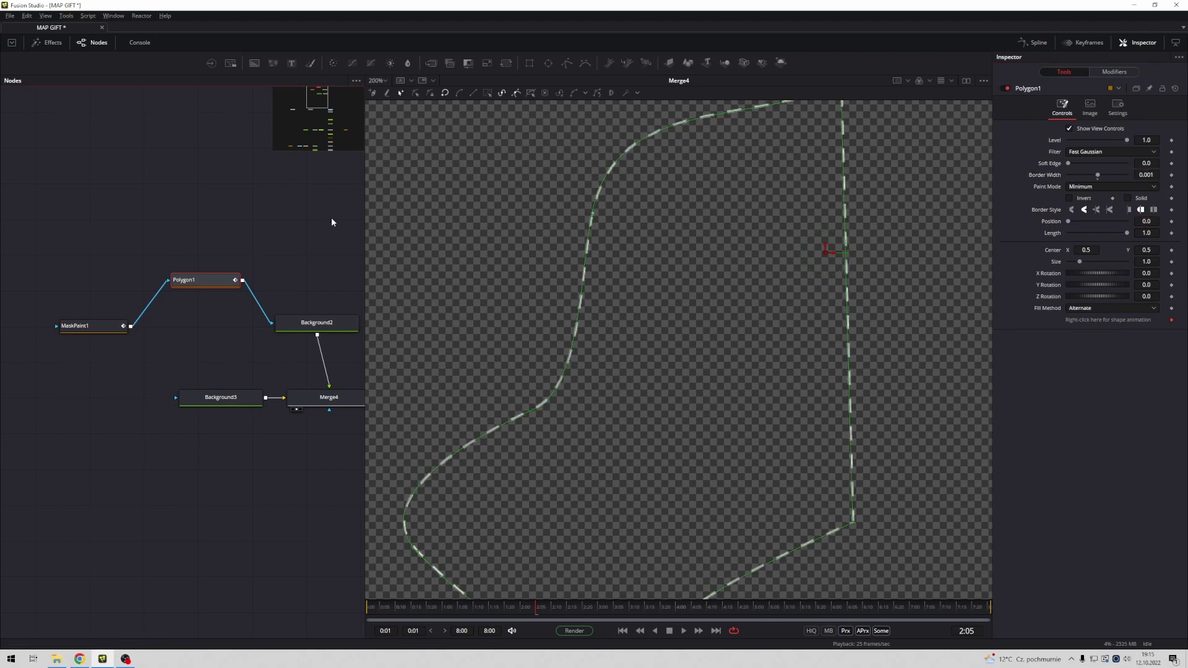
# - Show the final Lens_Flare_V10 output of the map composite in the viewer
pyautogui.scroll(-5, 213, 250)
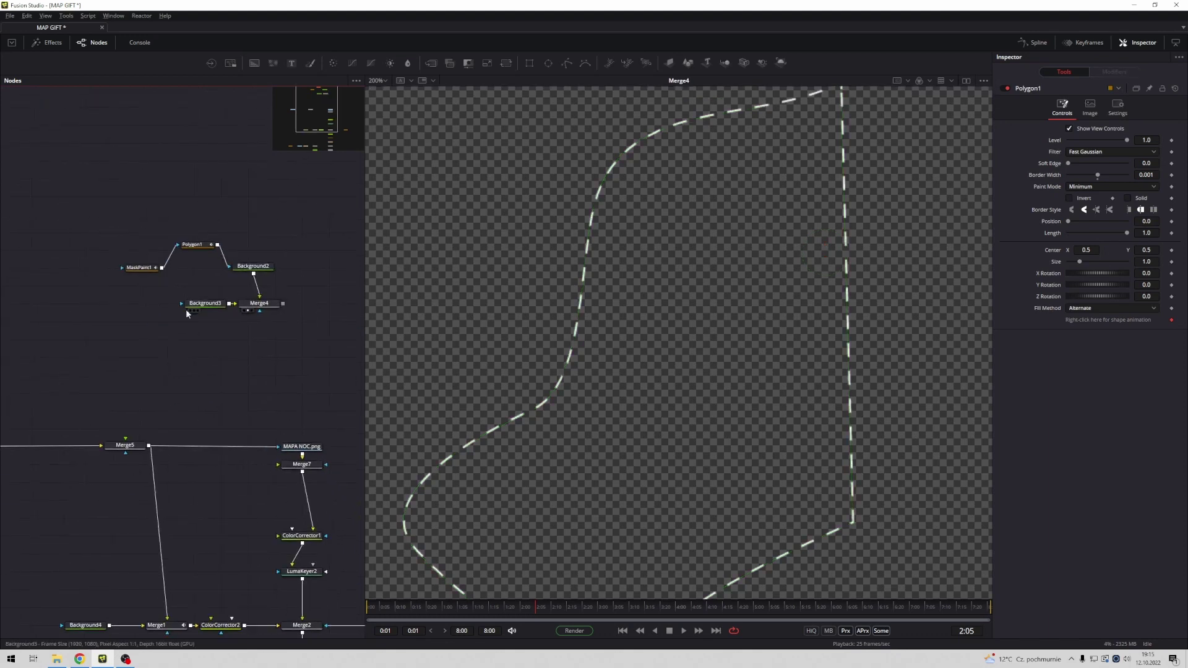
pyautogui.moveTo(238, 336); pyautogui.dragTo(14, 343)
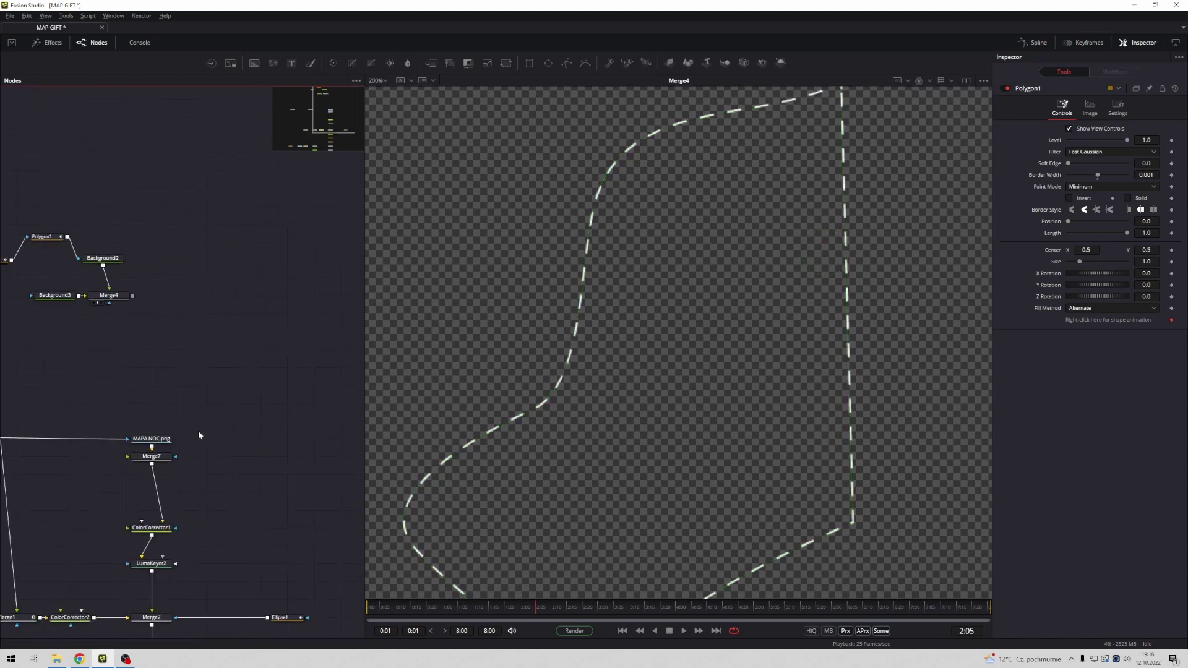
pyautogui.scroll(-9, 198, 435)
pyautogui.click(180, 460)
pyautogui.press('1')
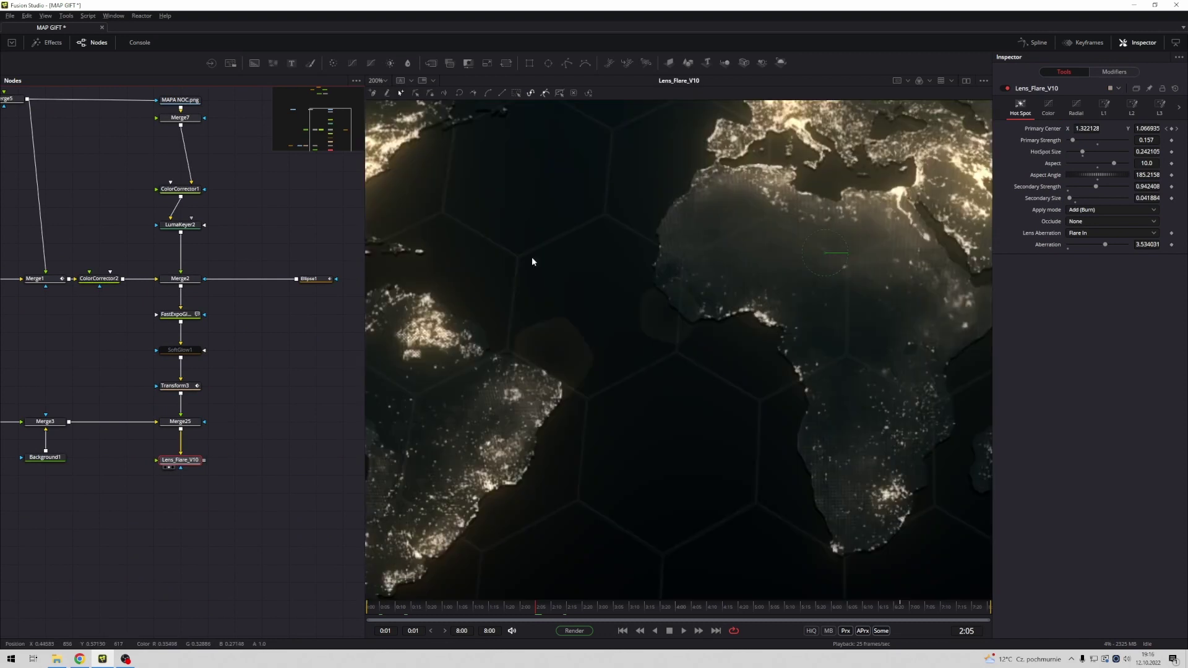
pyautogui.scroll(-5, 532, 261)
pyautogui.scroll(8, 281, 206)
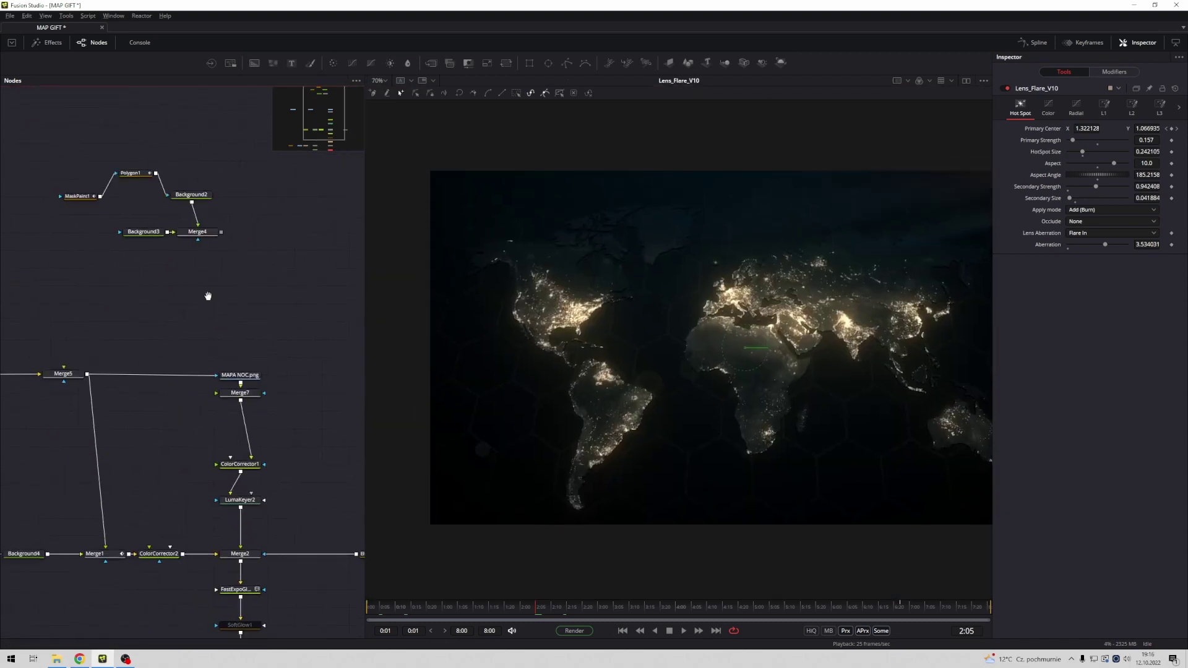
# - Move the MaskPaint1, Polygon1, Background2, Background3 and Merge4 nodes together beside the main map chain, next to Merge2
pyautogui.moveTo(208, 296); pyautogui.dragTo(208, 303)
pyautogui.moveTo(51, 151); pyautogui.dragTo(228, 264)
pyautogui.moveTo(228, 265); pyautogui.dragTo(353, 357)
pyautogui.moveTo(330, 362)
pyautogui.mouseDown()
pyautogui.moveTo(239, 240)
pyautogui.moveTo(321, 313)
pyautogui.moveTo(338, 353)
pyautogui.mouseUp()
pyautogui.moveTo(286, 385); pyautogui.dragTo(294, 291)
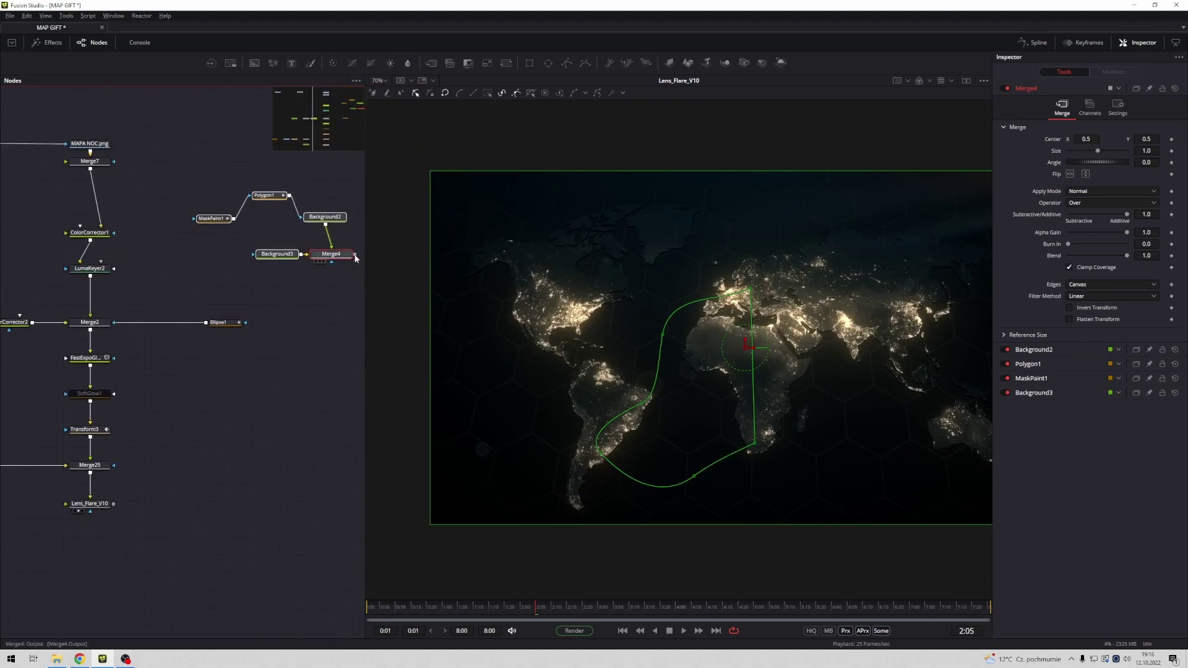
# - Merge the Merge4 dashed line over the map between Merge2 and FastExpoGlow, and space out the nodes there
pyautogui.moveTo(354, 255); pyautogui.dragTo(90, 331)
pyautogui.moveTo(318, 327); pyautogui.dragTo(95, 379)
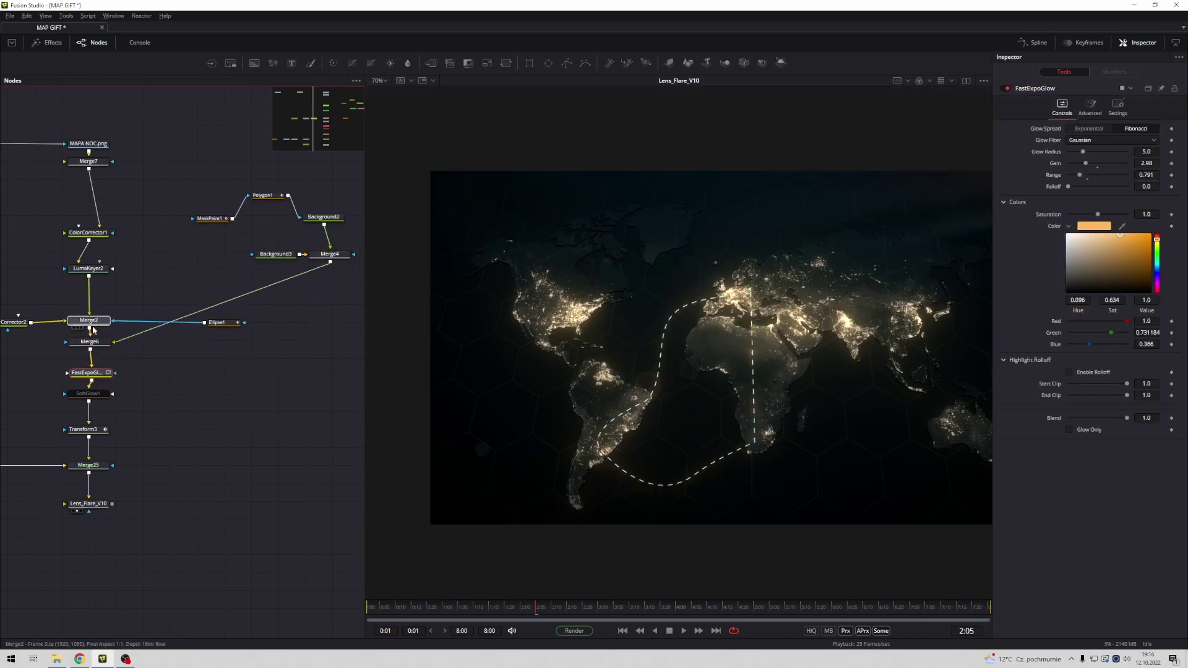
pyautogui.moveTo(91, 325); pyautogui.dragTo(91, 346)
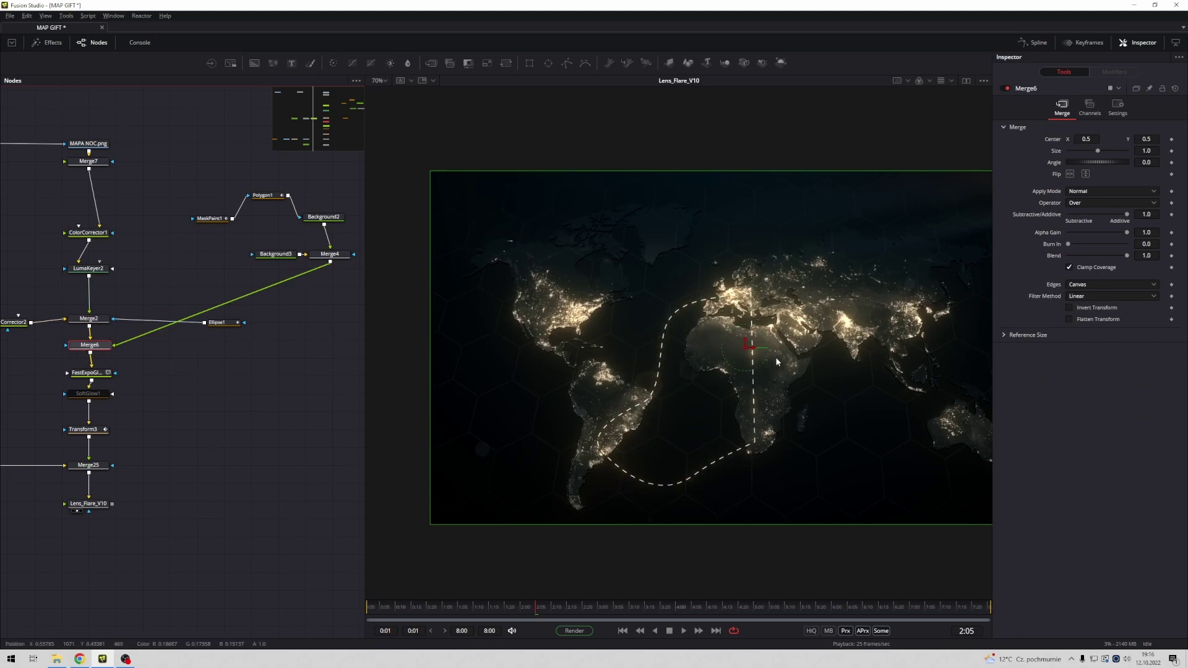
pyautogui.scroll(3, 767, 356)
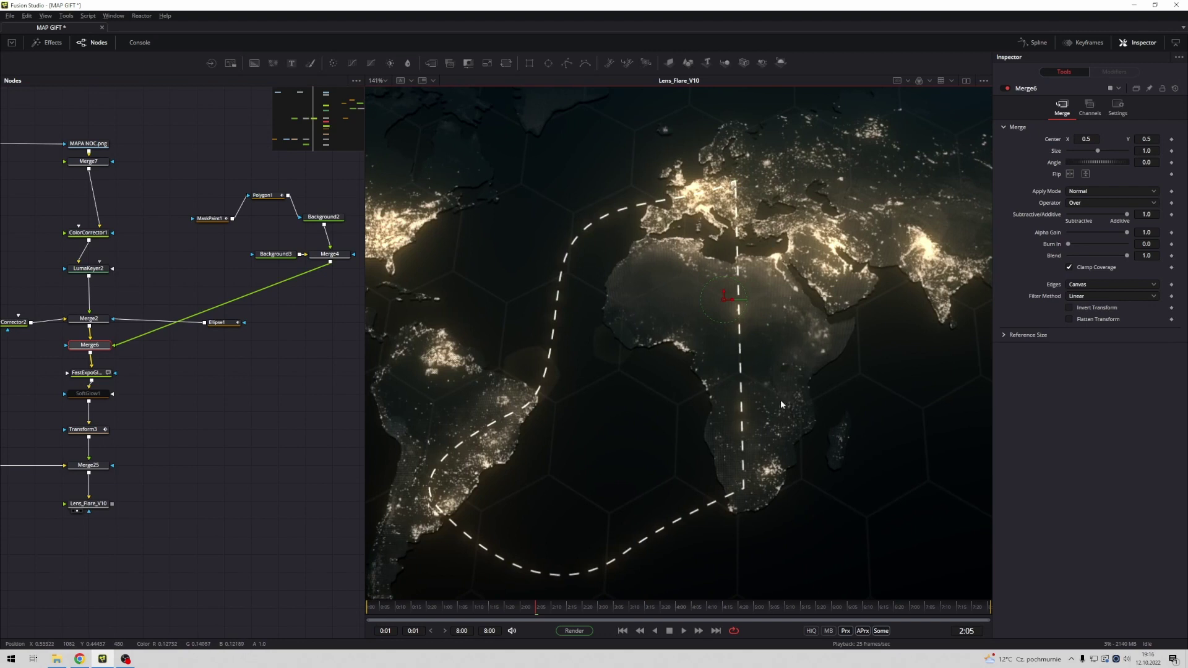
# - Trim the MaskPaint1 stroke's Write On range to start 0.011 and end 0.728, removing the straight closing segment over Africa
pyautogui.moveTo(294, 334); pyautogui.dragTo(289, 365)
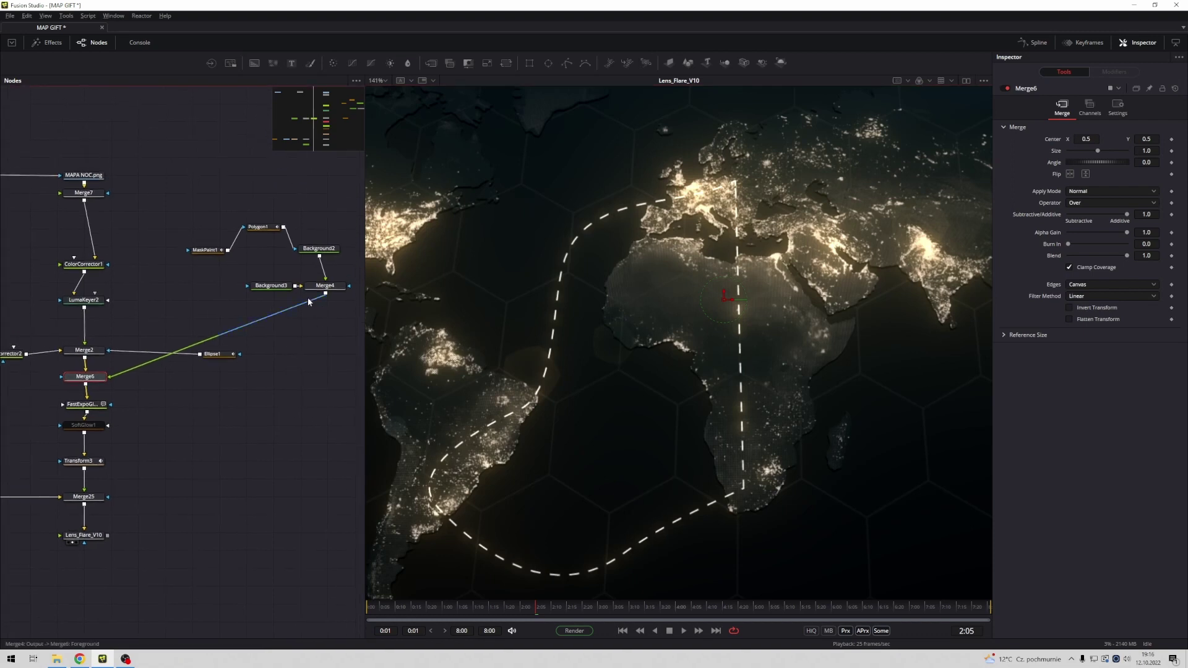
pyautogui.click(209, 251)
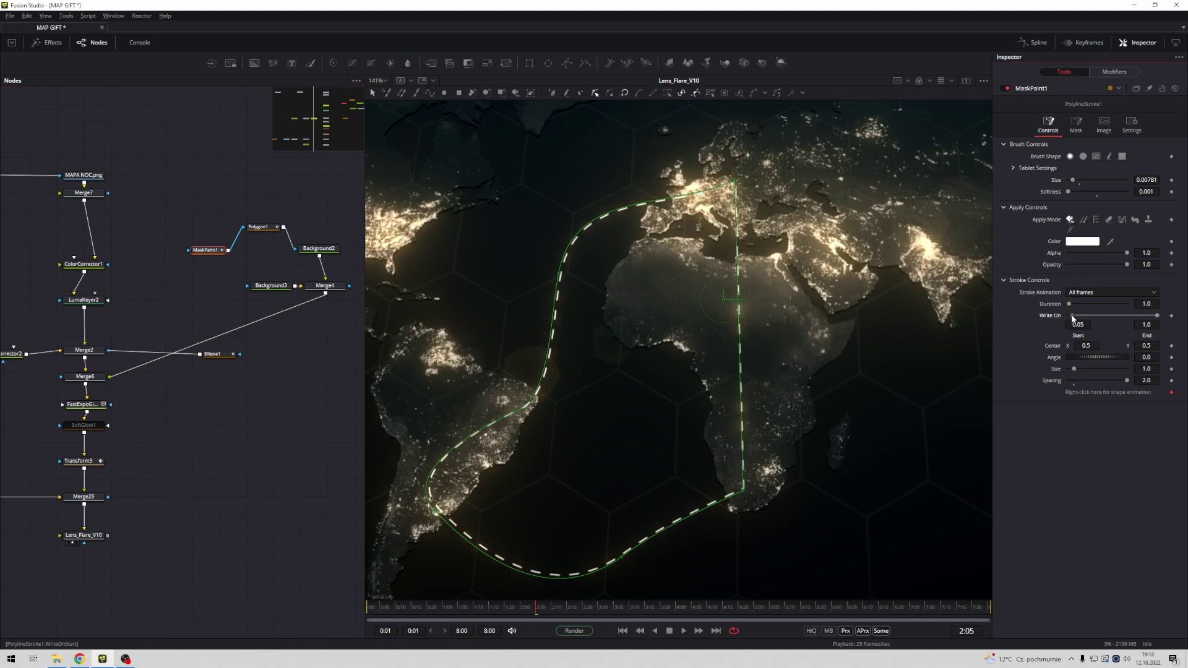
pyautogui.moveTo(1157, 316); pyautogui.dragTo(1133, 315)
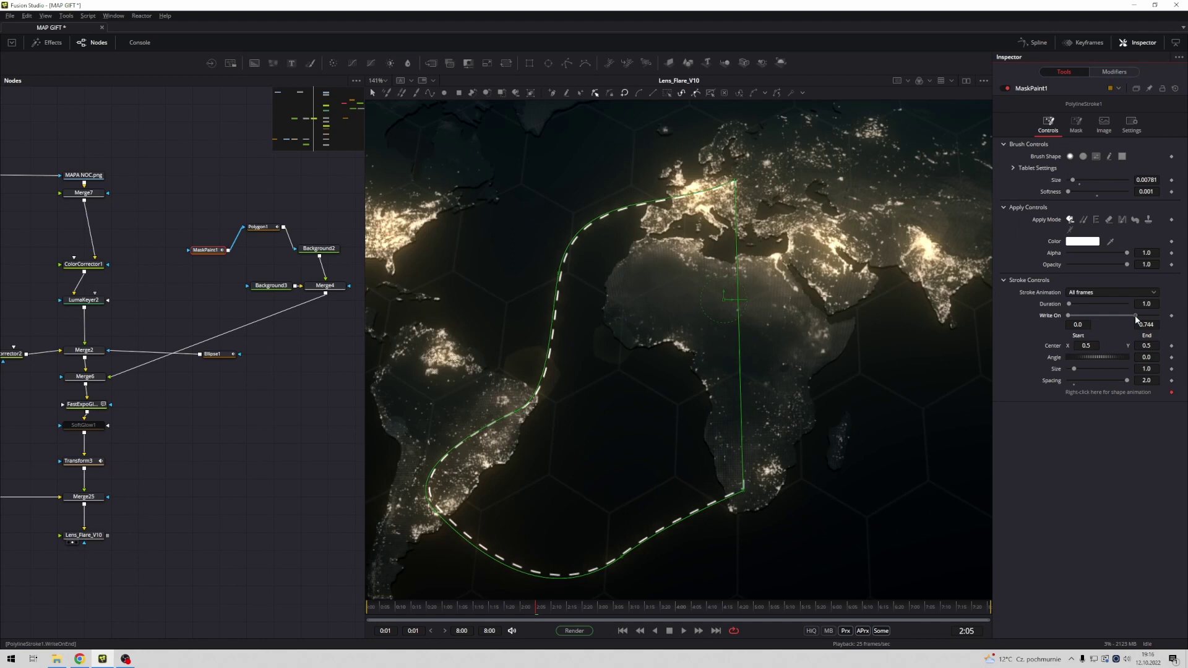
pyautogui.moveTo(1136, 318); pyautogui.dragTo(1134, 316)
pyautogui.click(217, 500)
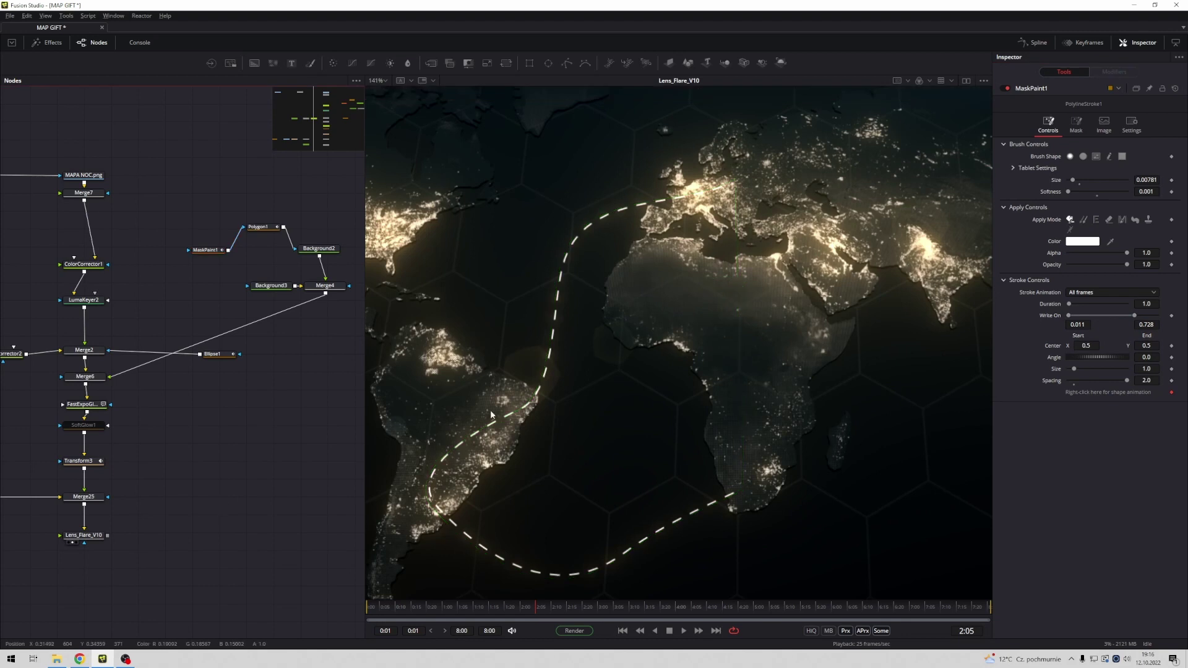
# - Keyframe the MaskPaint1 stroke's Write On end from 0.011 at 2:00 to the end of the route at southern Africa at 4:00
pyautogui.click(521, 617)
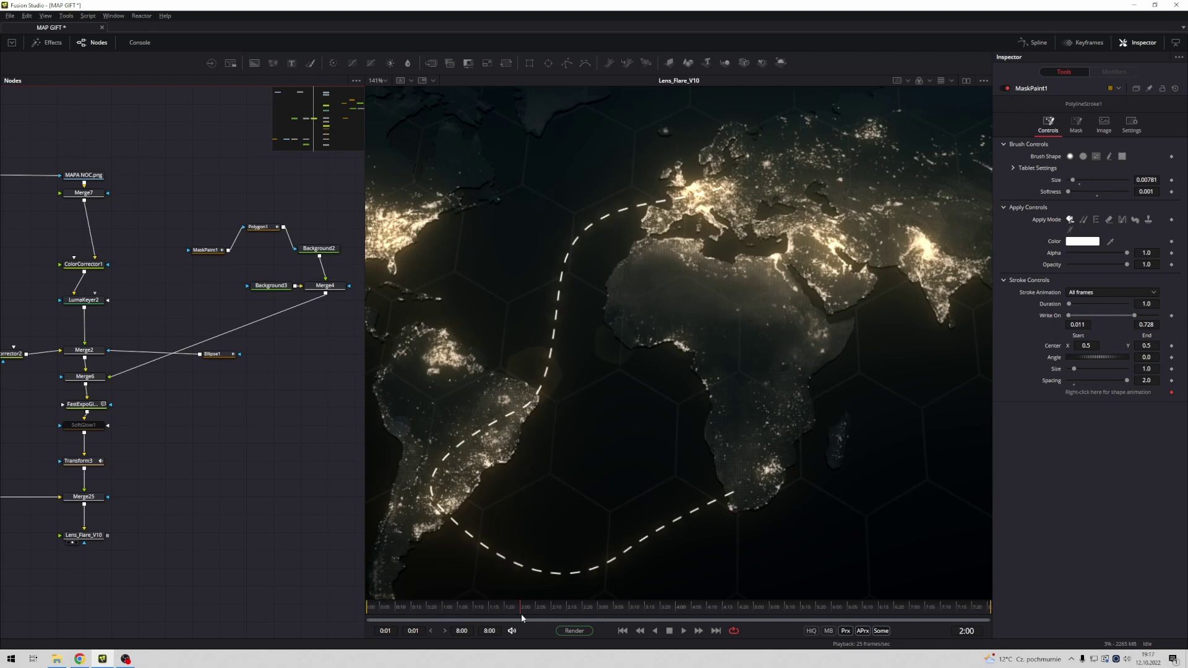
pyautogui.click(1172, 316)
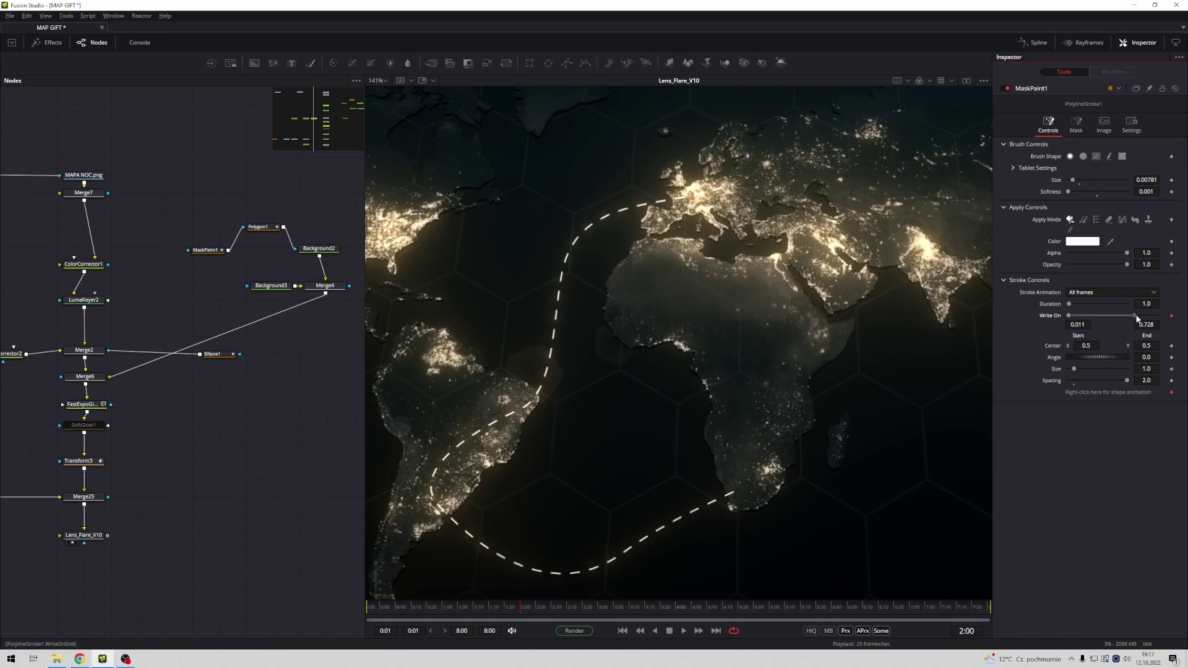
pyautogui.moveTo(1138, 318); pyautogui.dragTo(1077, 332)
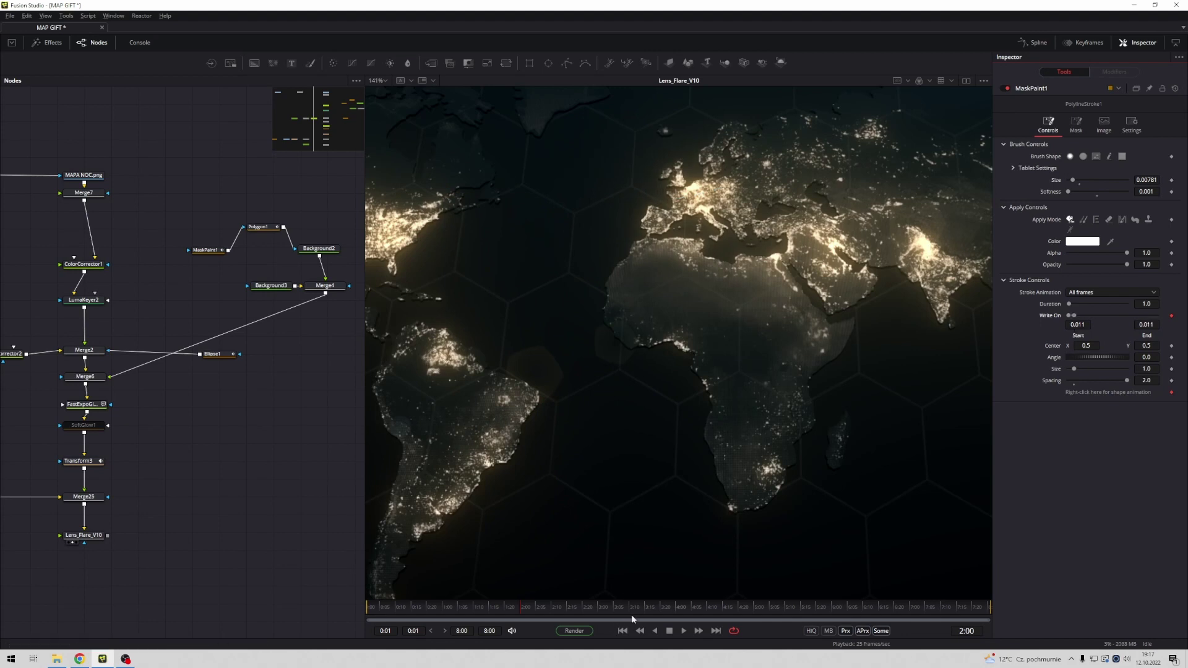
pyautogui.click(677, 609)
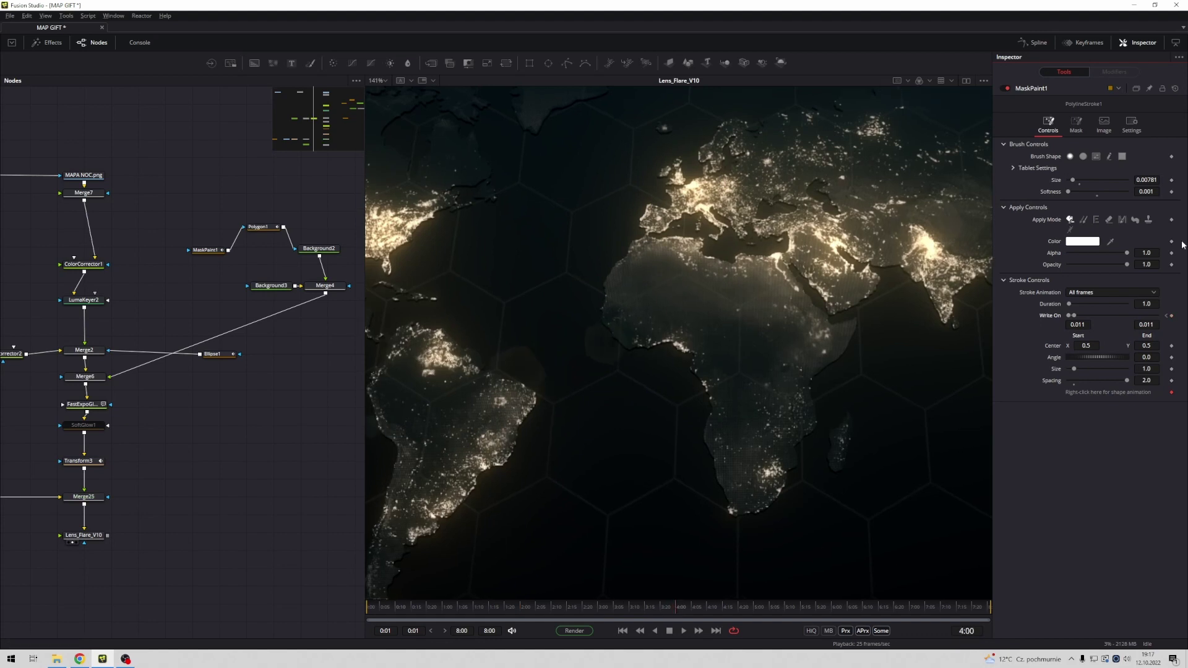
pyautogui.moveTo(1076, 316); pyautogui.dragTo(1137, 317)
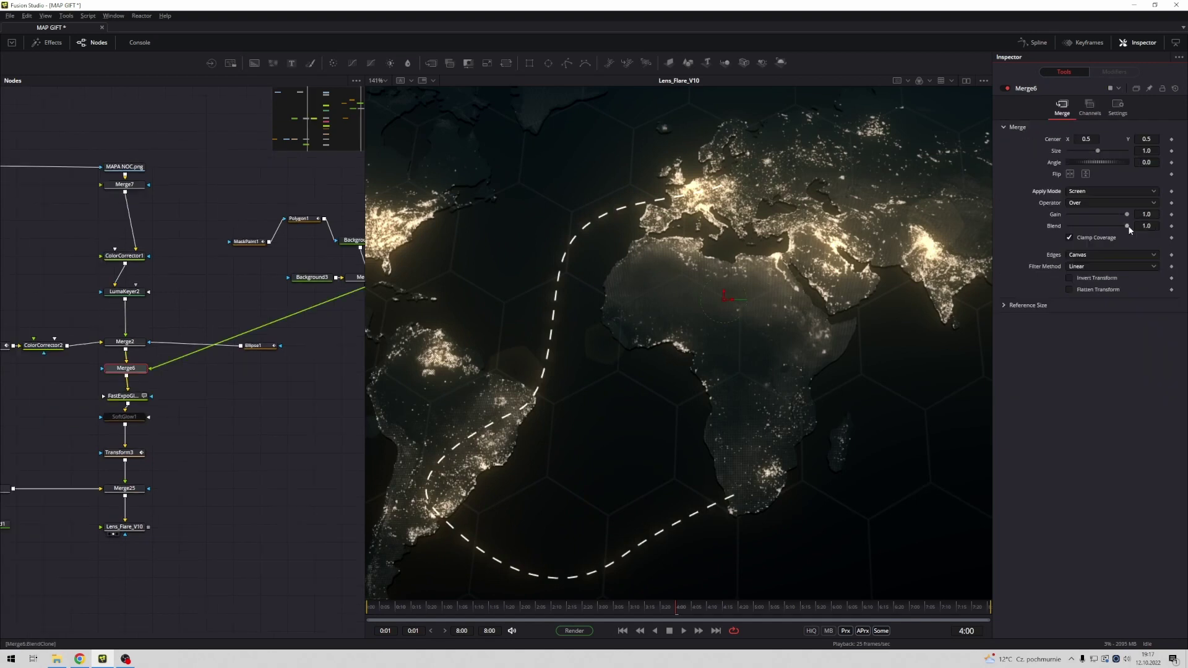
# - Set Merge6 to Screen apply mode with a blend of 0.48, and play back the route animation over the whole map
pyautogui.moveTo(1127, 226); pyautogui.dragTo(1096, 228)
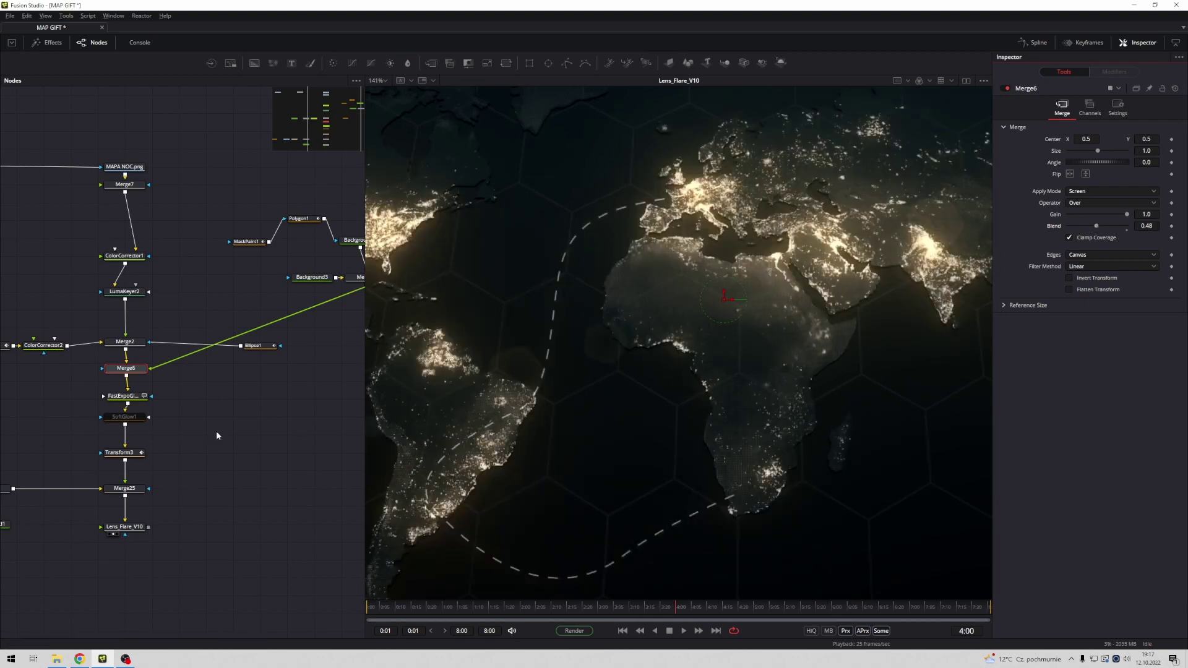
pyautogui.scroll(-3, 544, 460)
pyautogui.moveTo(423, 529); pyautogui.dragTo(460, 510)
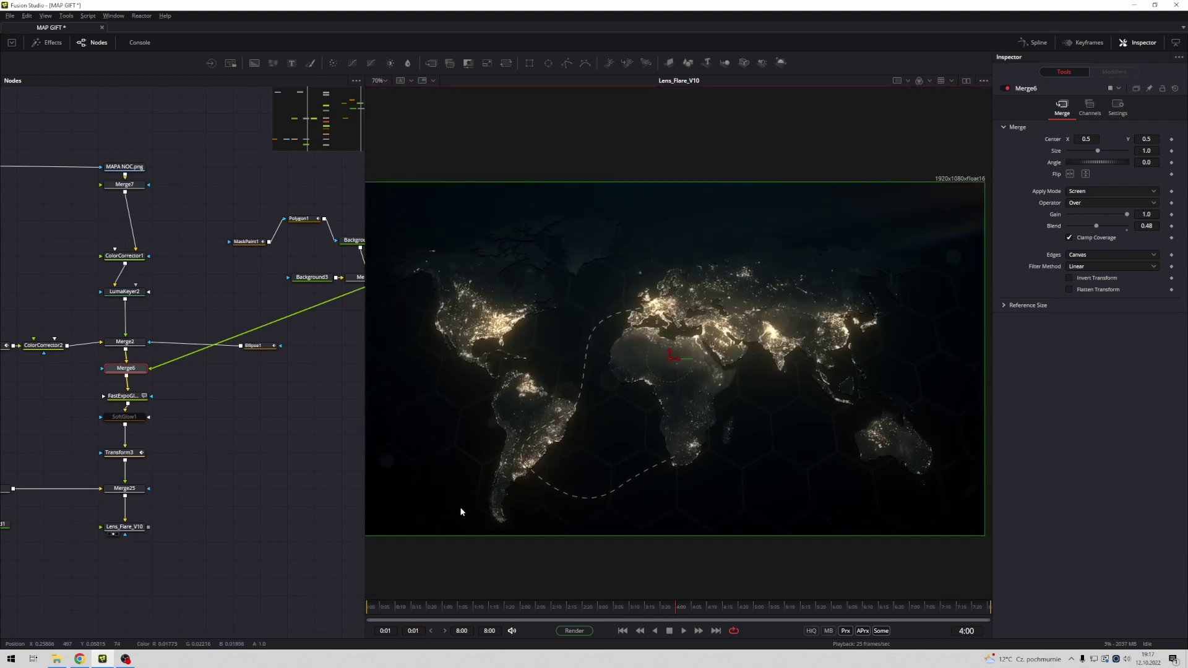
pyautogui.press('space')
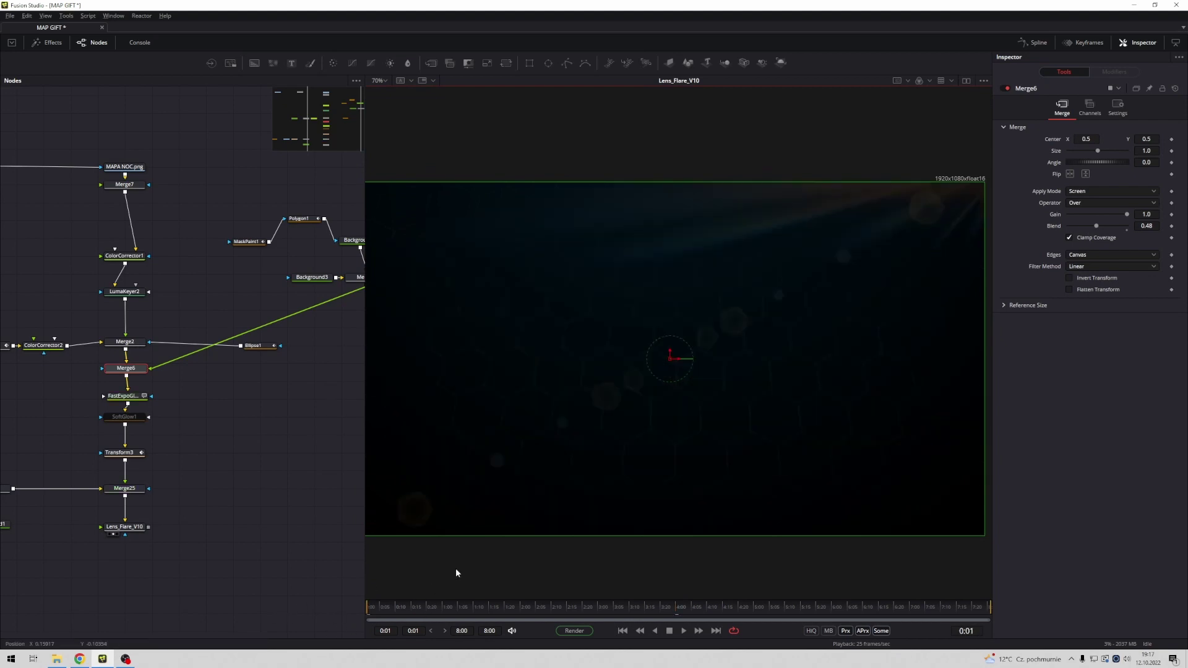